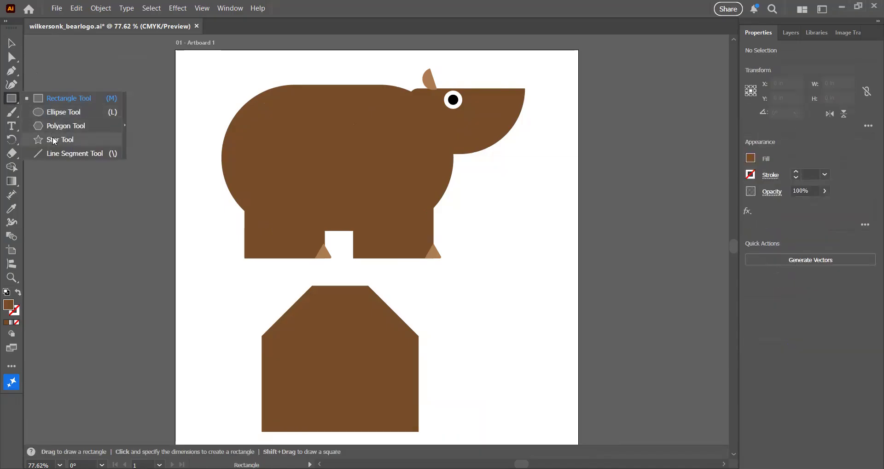
# Draw a star about 1 in wide near the artboard's top-left corner with the Star tool.
pyautogui.click(54, 141)
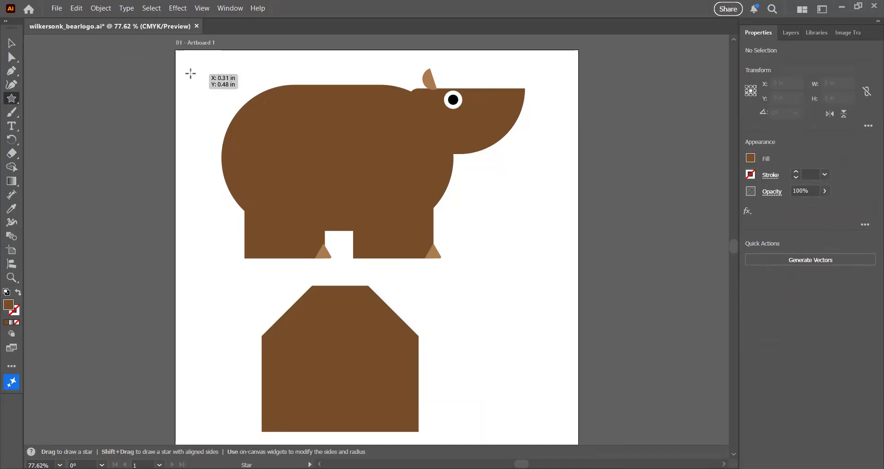
pyautogui.moveTo(190, 73); pyautogui.dragTo(211, 92)
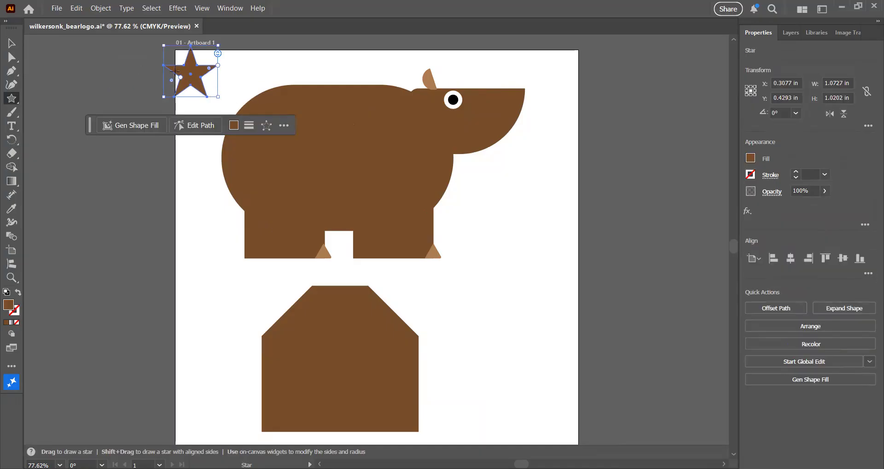
pyautogui.moveTo(190, 74); pyautogui.dragTo(213, 85)
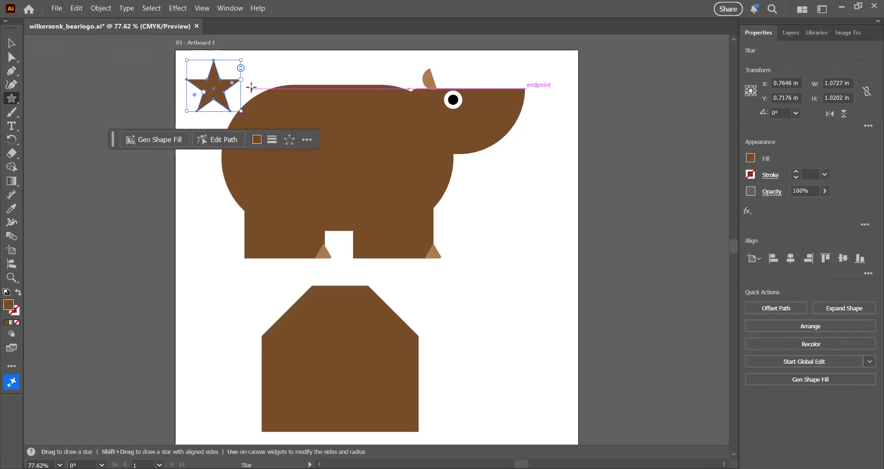
# Zoom in on the star and increase its number of points to eight using the on-canvas sides widget.
pyautogui.hotkey('ctrl', '=')
pyautogui.hotkey('ctrl', '=')
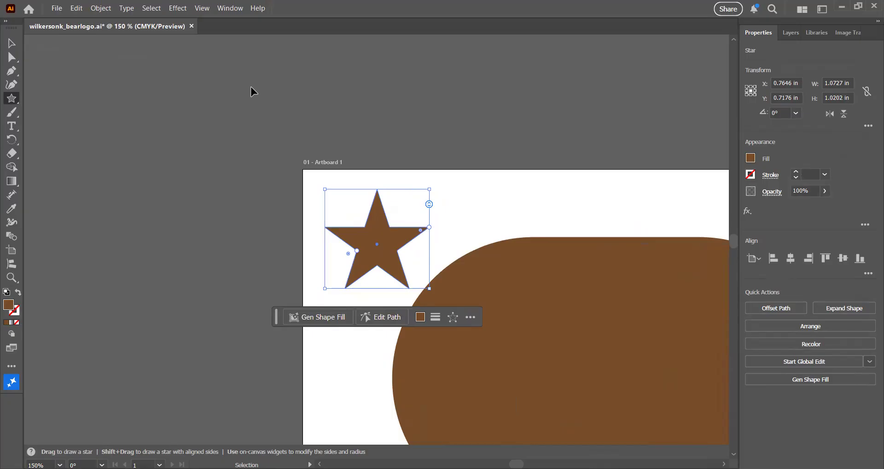
pyautogui.hotkey('ctrl', '=')
pyautogui.hotkey('ctrl', '=')
pyautogui.hotkey('ctrl', '=')
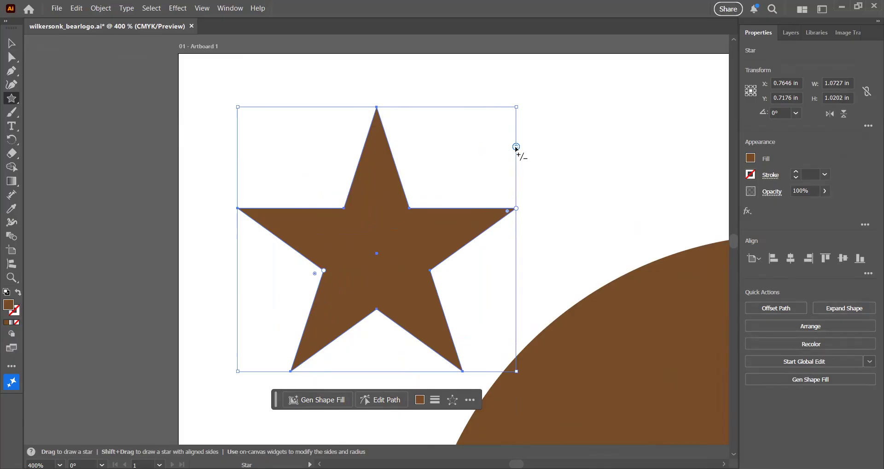
pyautogui.moveTo(517, 150); pyautogui.dragTo(520, 195)
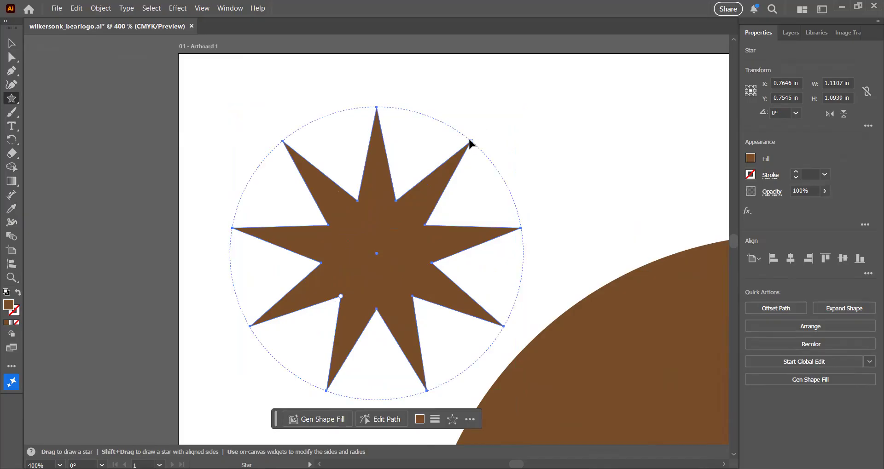
# Shorten the star's points by dragging its radius handle inward until it is about 0.58 in wide.
pyautogui.moveTo(471, 143); pyautogui.dragTo(450, 164)
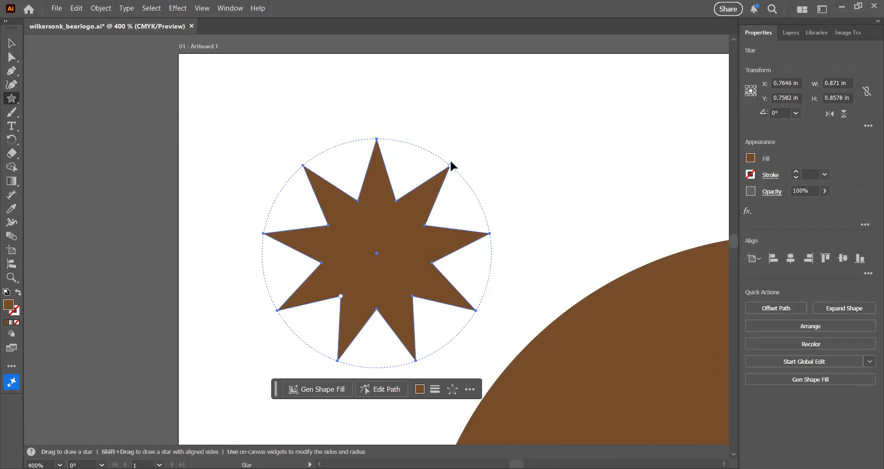
pyautogui.moveTo(449, 166); pyautogui.dragTo(432, 198)
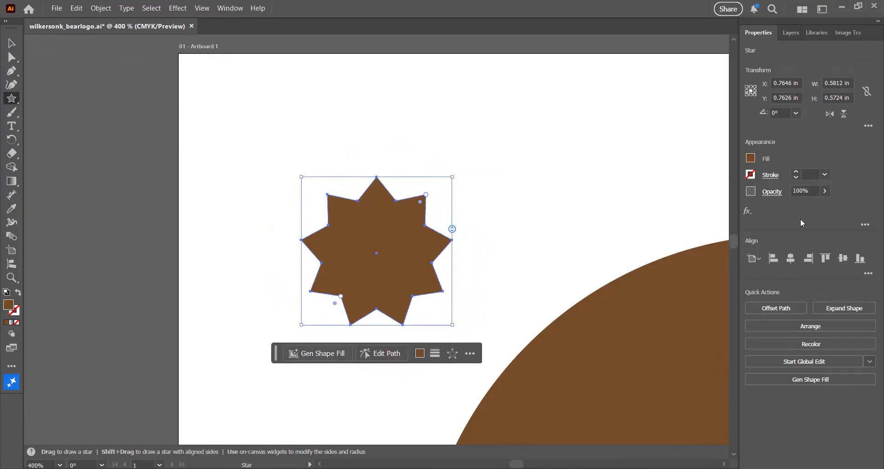
# Fit the artboard in the window.
pyautogui.click(750, 159)
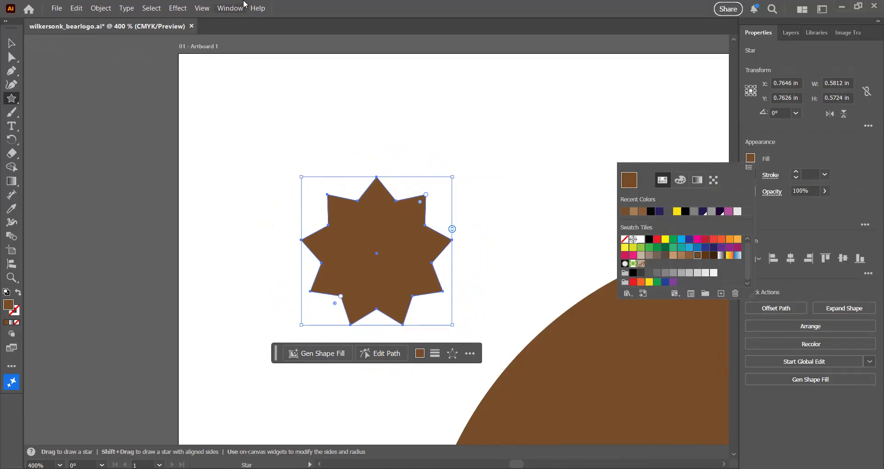
pyautogui.click(233, 10)
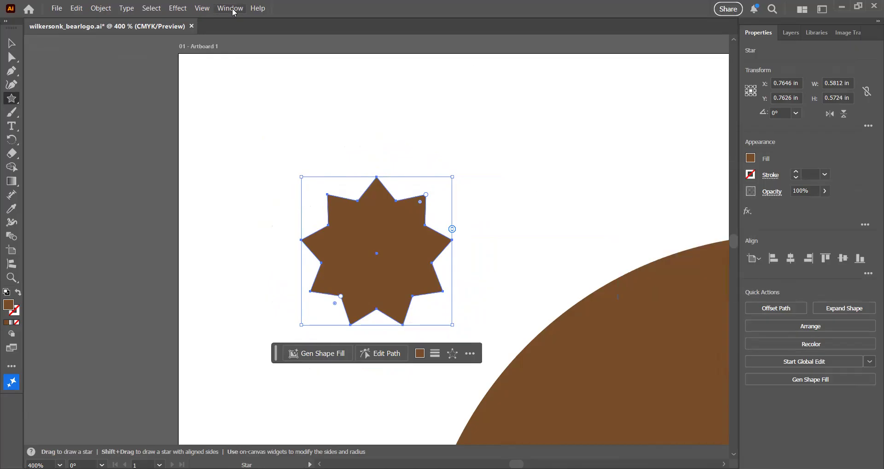
pyautogui.click(230, 8)
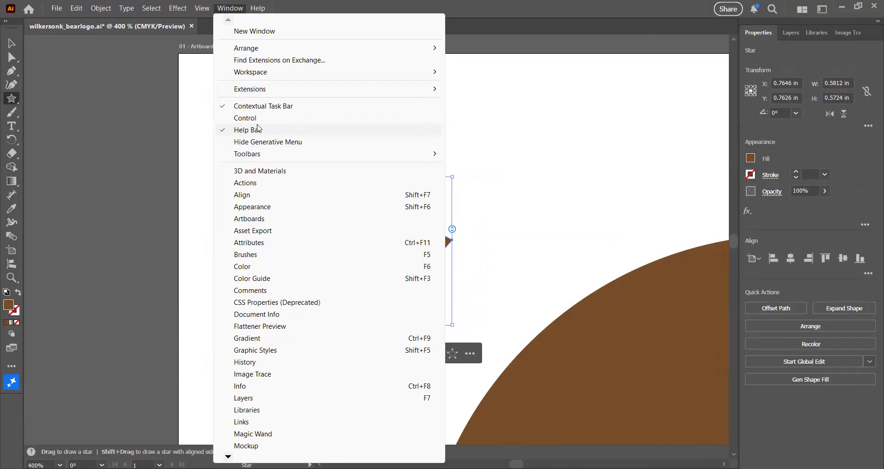
pyautogui.click(206, 12)
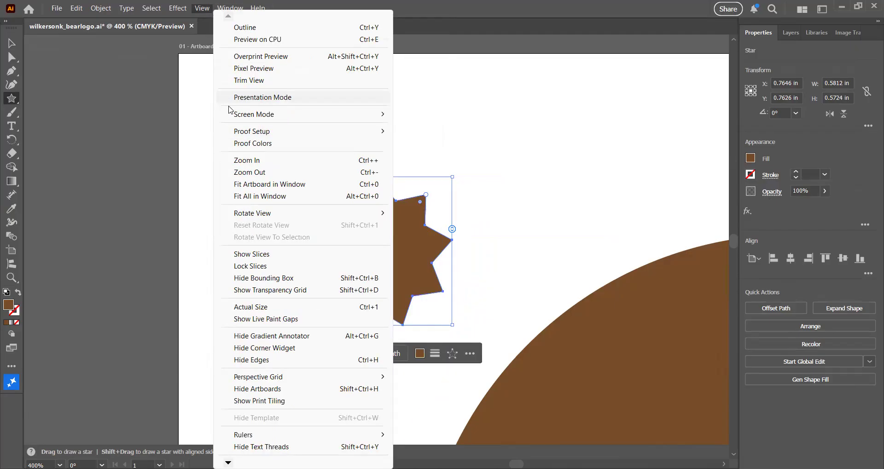
pyautogui.click(263, 185)
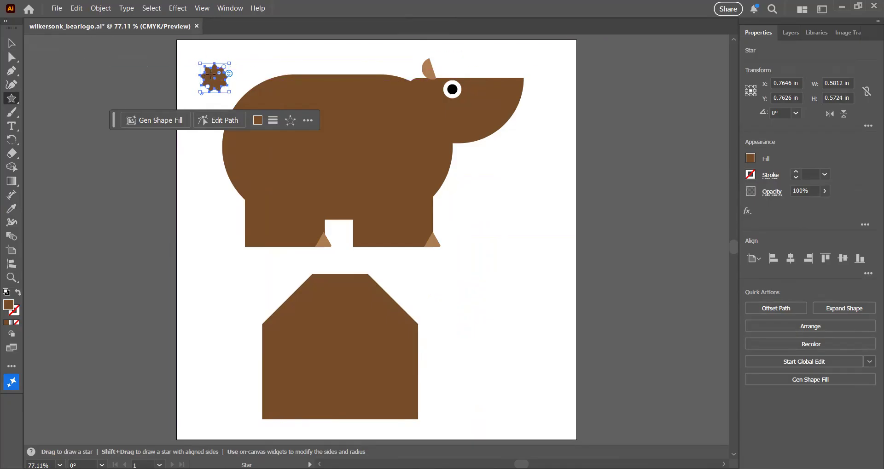
# Move the star onto the bear's rear as a tail and send it to the back.
pyautogui.moveTo(214, 83); pyautogui.dragTo(243, 95)
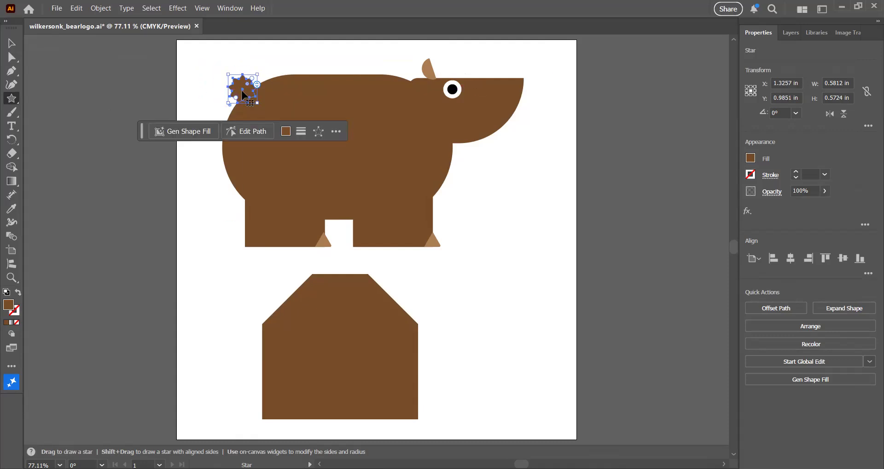
pyautogui.click(101, 8)
pyautogui.moveTo(158, 39)
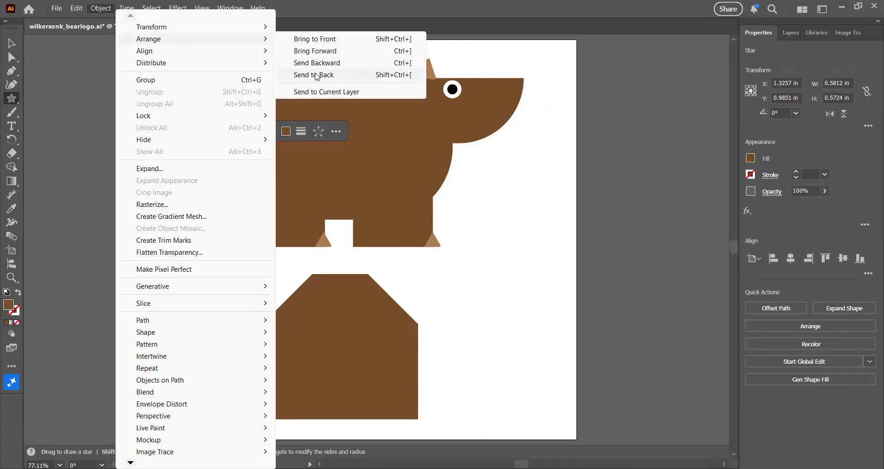
pyautogui.click(317, 75)
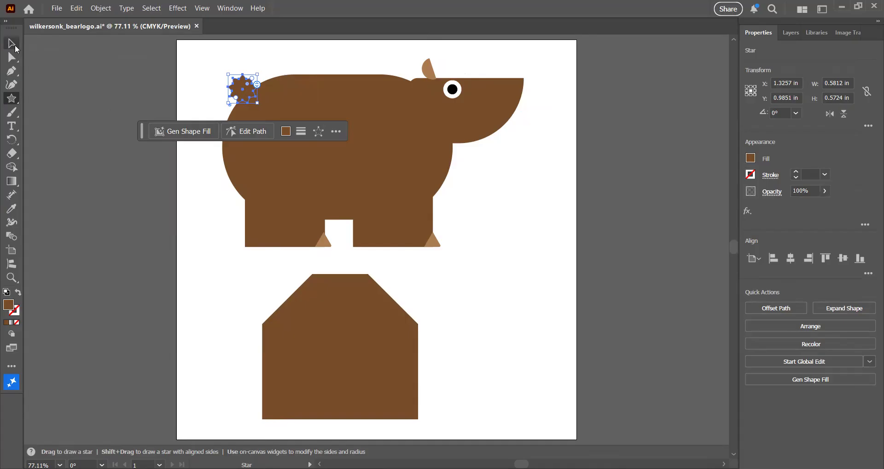
# Select the bear's head rectangle and set the drawing mode to Draw Inside.
pyautogui.click(12, 43)
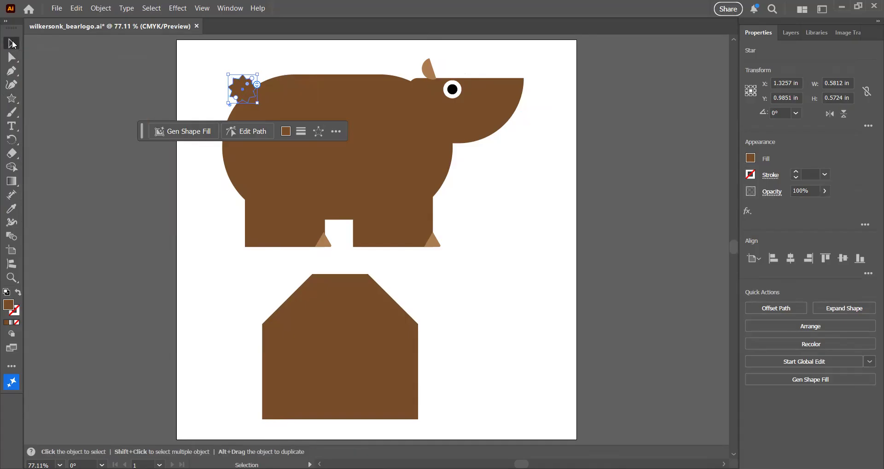
pyautogui.click(193, 58)
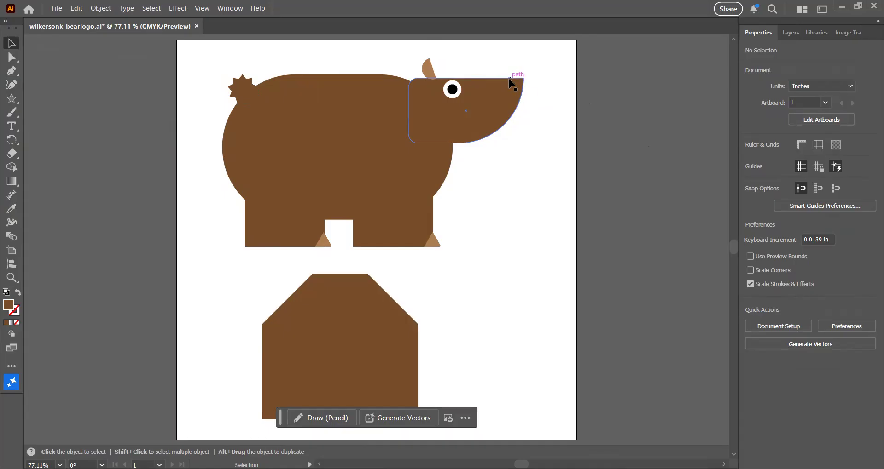
pyautogui.click(491, 105)
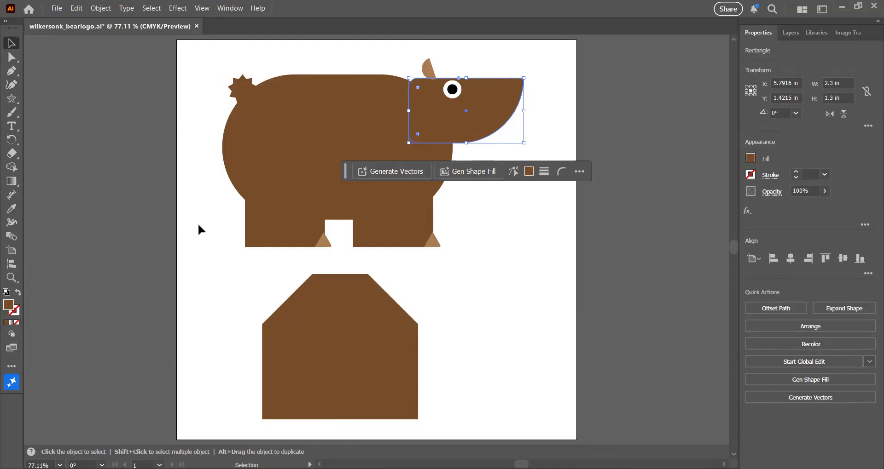
pyautogui.click(12, 336)
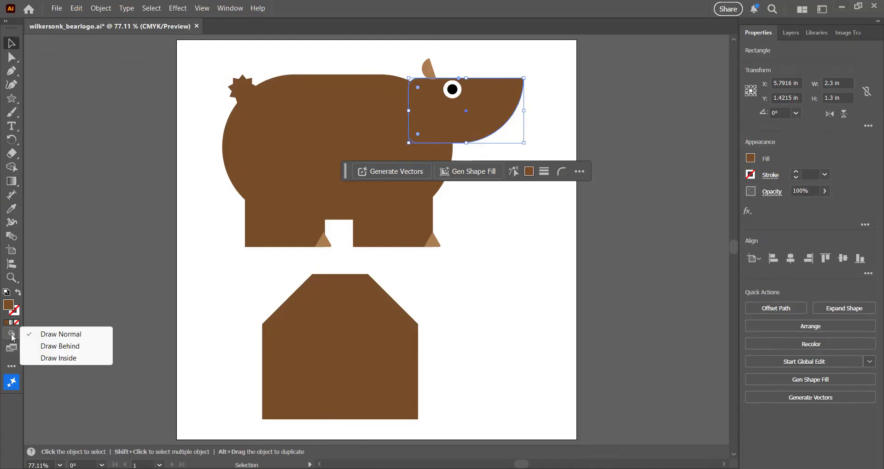
pyautogui.click(50, 359)
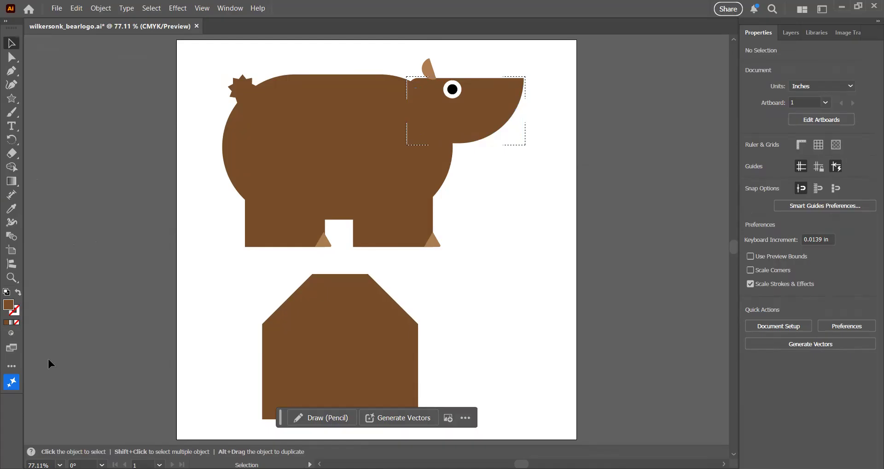
# Draw a circle about 0.54 in wide inside the head with the Ellipse tool and fill it black.
pyautogui.click(12, 98)
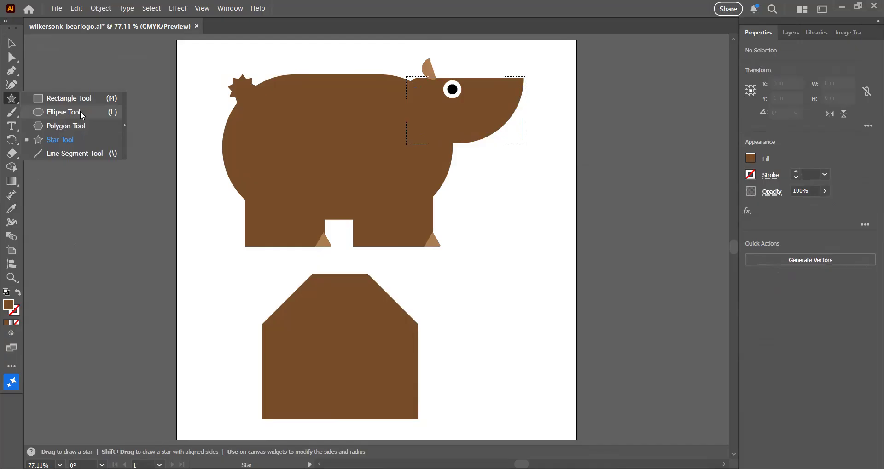
pyautogui.click(87, 112)
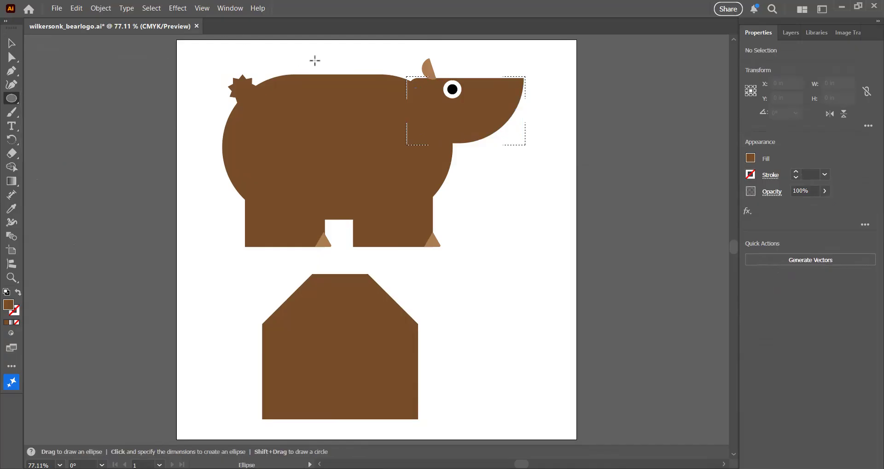
pyautogui.moveTo(479, 89); pyautogui.dragTo(503, 111)
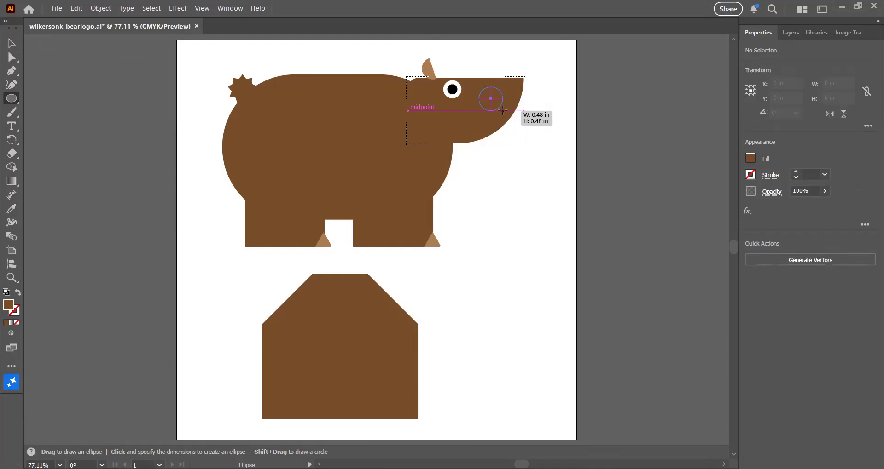
pyautogui.moveTo(503, 111); pyautogui.dragTo(506, 113)
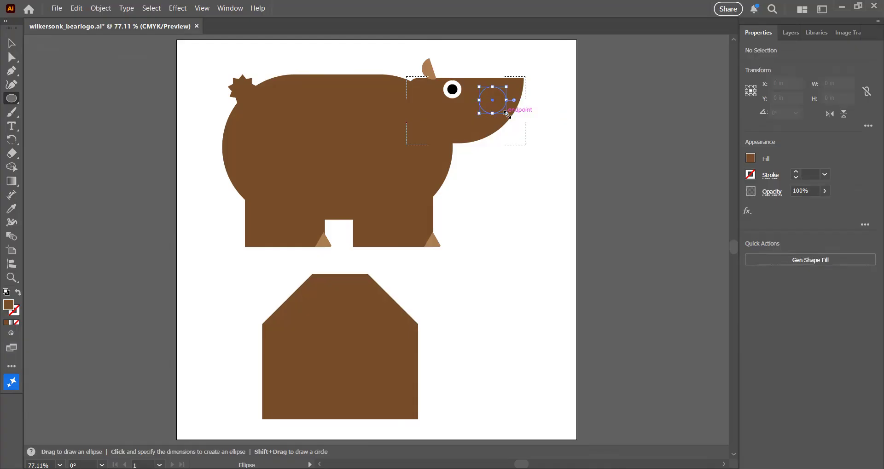
pyautogui.click(750, 159)
pyautogui.click(624, 212)
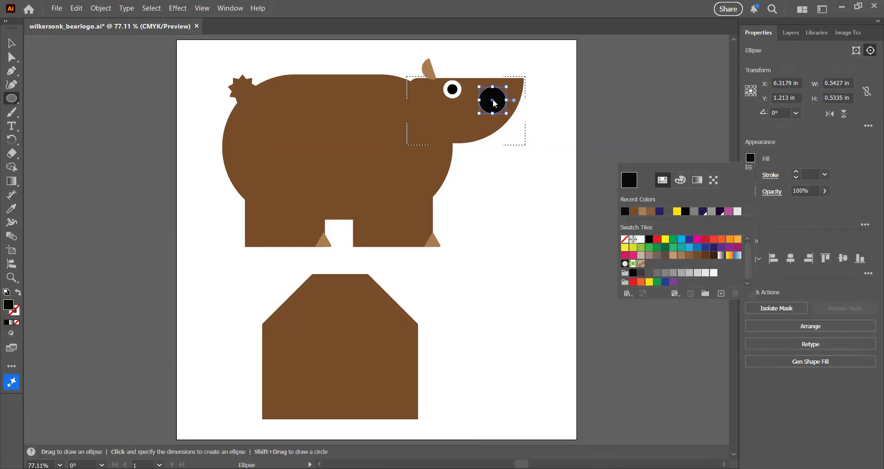
pyautogui.press('Escape')
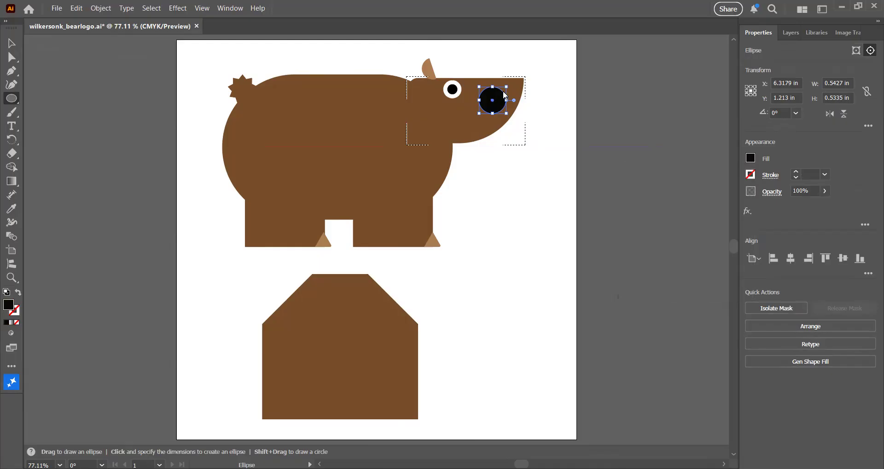
# Move the black circle to the tip of the snout as the nose.
pyautogui.moveTo(492, 100); pyautogui.dragTo(514, 89)
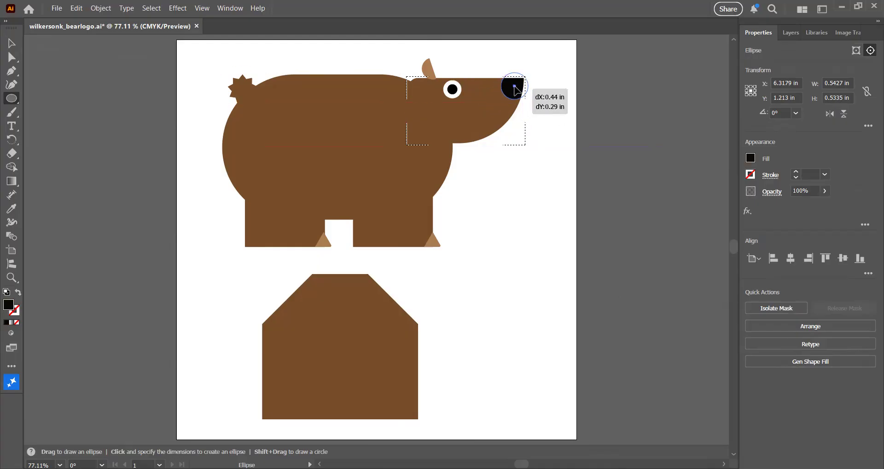
pyautogui.moveTo(515, 90); pyautogui.dragTo(514, 89)
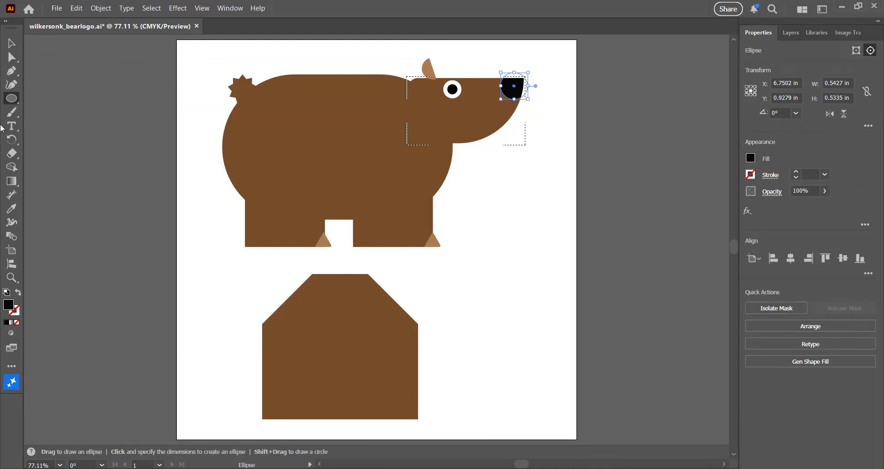
# Draw a diagonal mouth line about 0.5 in long under the snout and set its stroke to 2 pt.
pyautogui.click(11, 98)
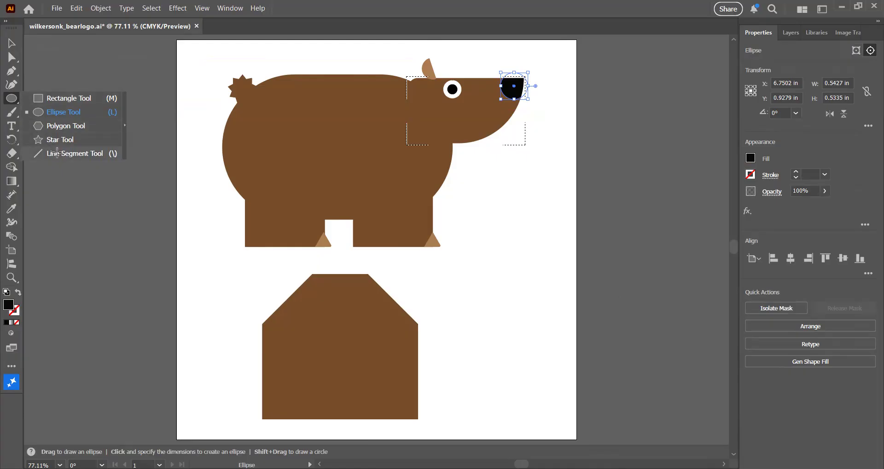
pyautogui.click(59, 154)
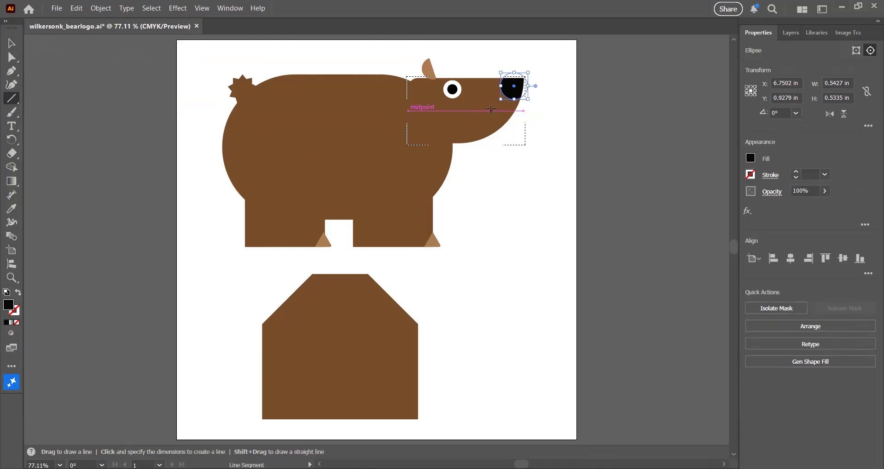
pyautogui.moveTo(490, 109); pyautogui.dragTo(516, 128)
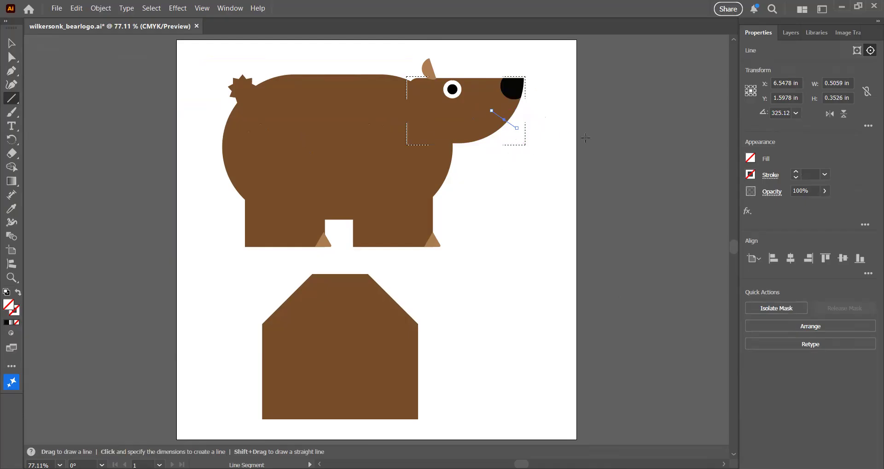
pyautogui.click(796, 171)
pyautogui.click(796, 171)
# Switch the drawing mode back to Draw Normal and return to the Selection tool.
pyautogui.click(14, 334)
pyautogui.click(78, 336)
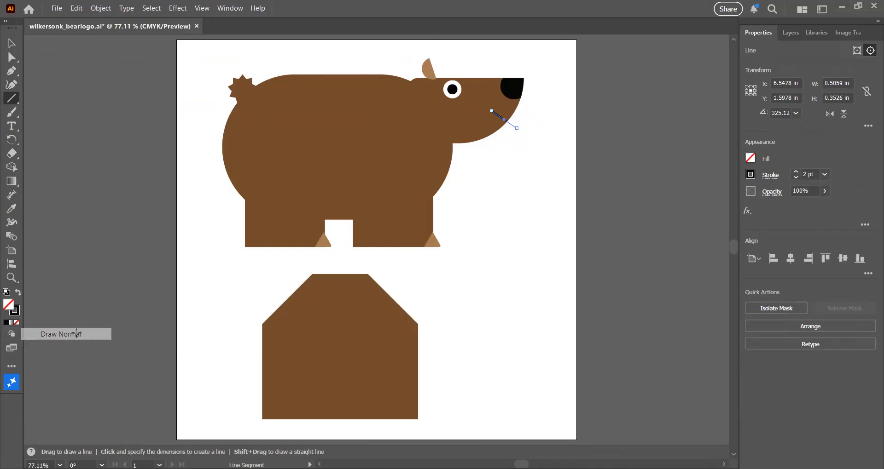
pyautogui.click(12, 44)
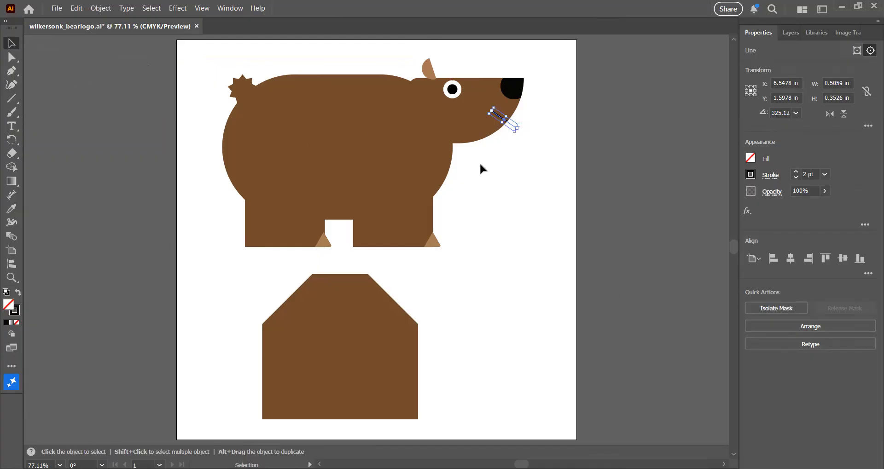
# Fill the separate lower shape with the light brown swatch C=30 M=50 Y=75 K=10 and cut it to the clipboard.
pyautogui.click(505, 177)
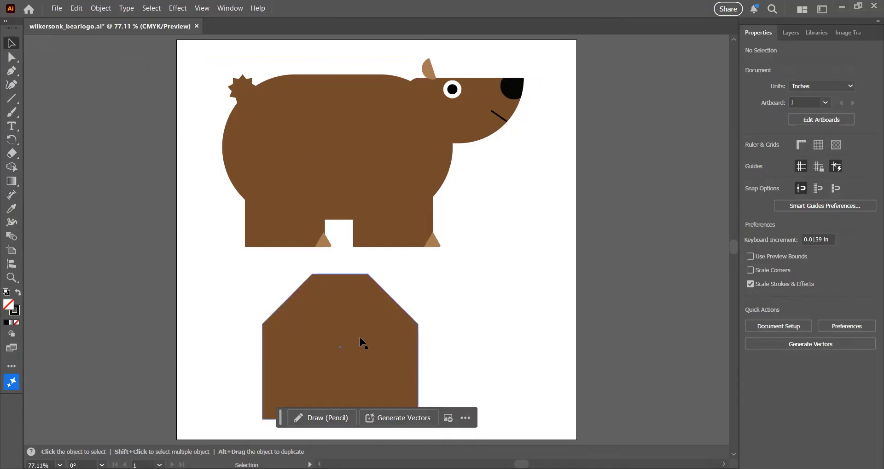
pyautogui.click(339, 309)
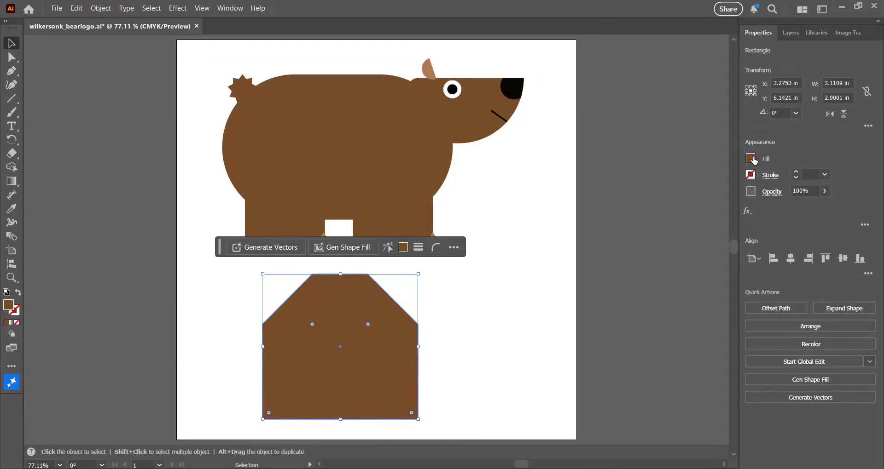
pyautogui.click(750, 159)
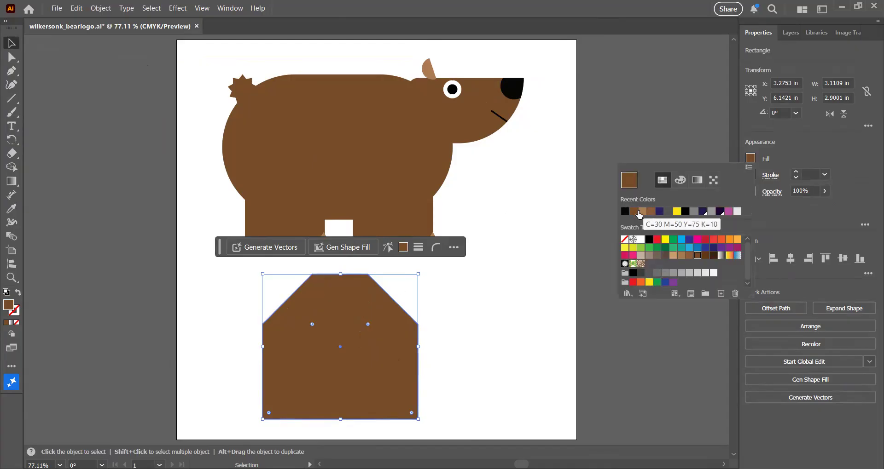
pyautogui.click(642, 212)
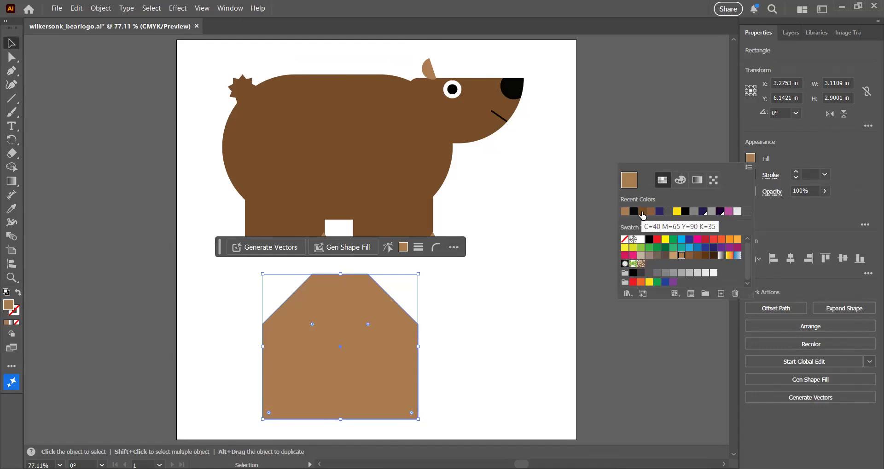
pyautogui.click(76, 9)
pyautogui.click(94, 50)
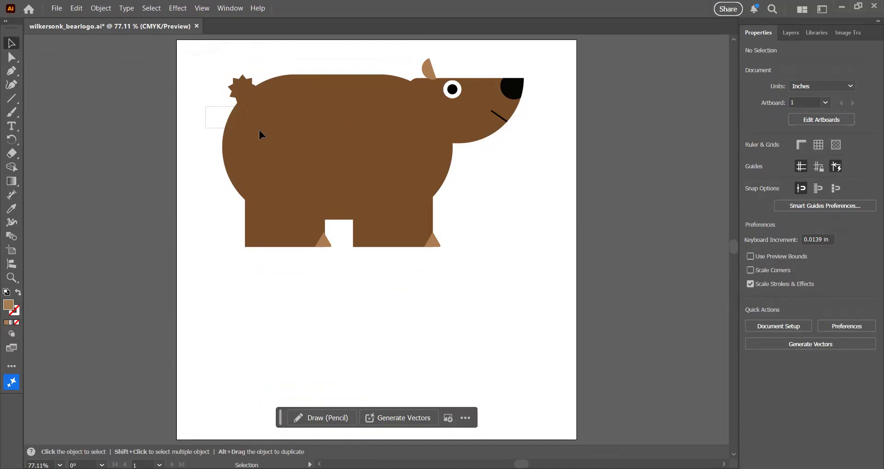
# Try pasting the cut shape over the selected bear body, then undo the paste.
pyautogui.click(422, 168)
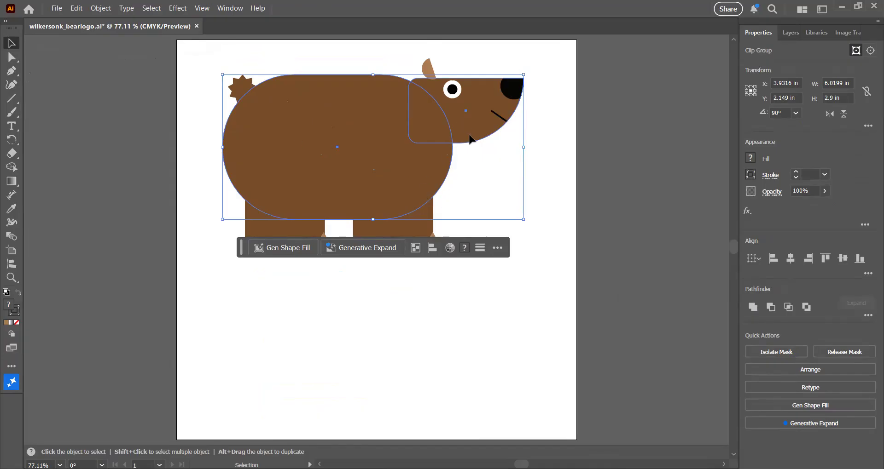
pyautogui.moveTo(198, 123); pyautogui.dragTo(348, 161)
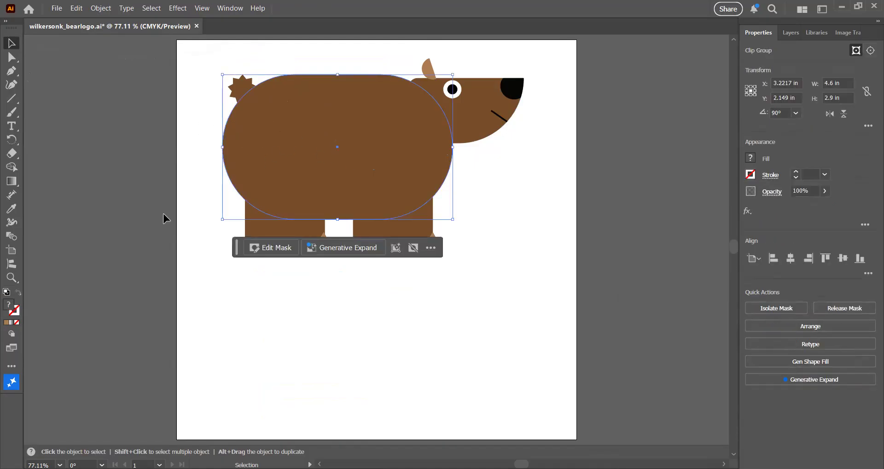
pyautogui.click(13, 337)
pyautogui.click(36, 345)
pyautogui.hotkey('ctrl', 'shift', 'a')
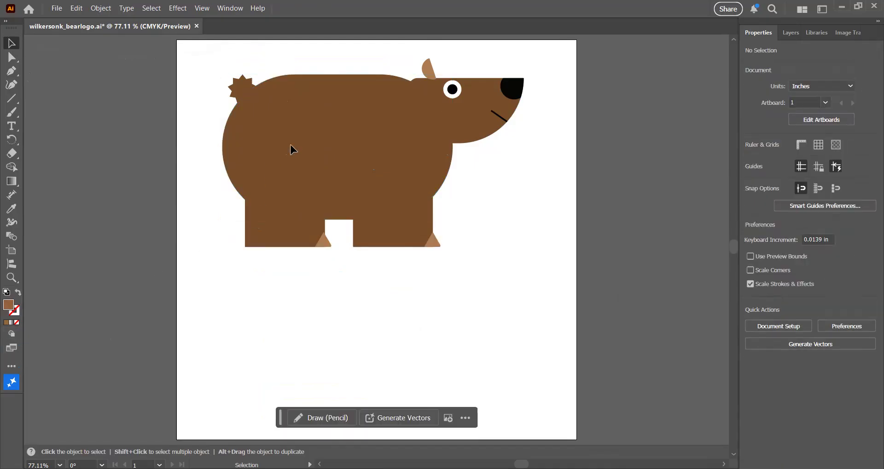
pyautogui.click(12, 331)
pyautogui.click(369, 167)
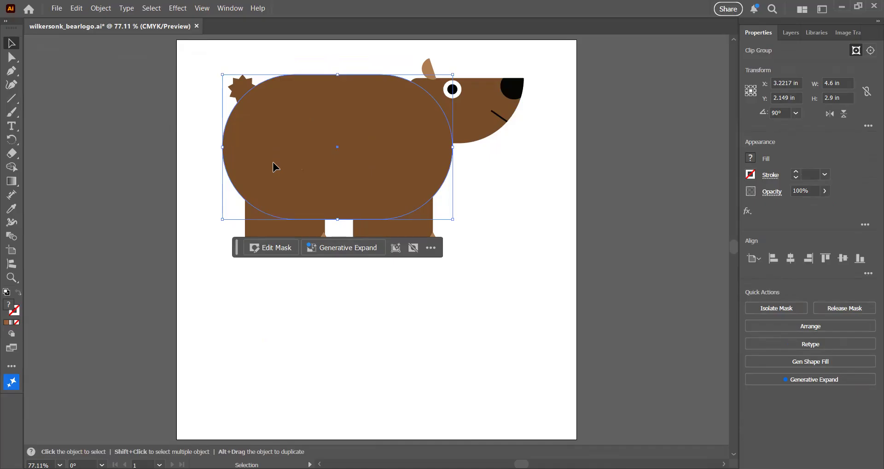
pyautogui.click(13, 334)
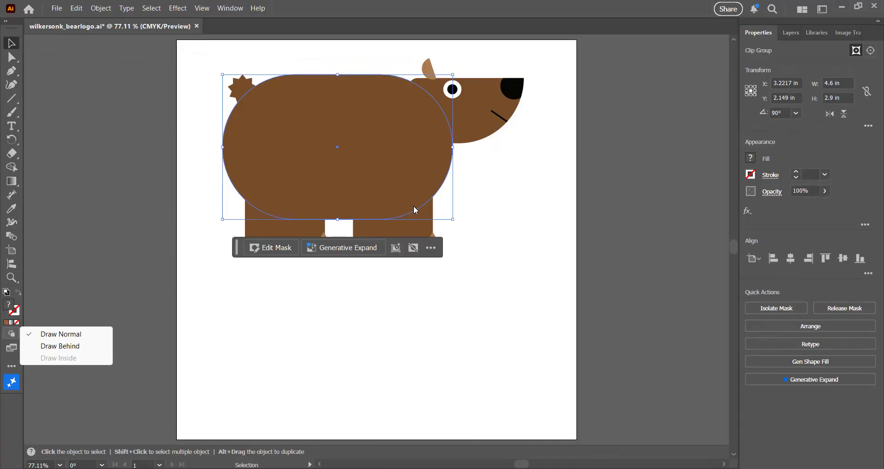
pyautogui.click(77, 9)
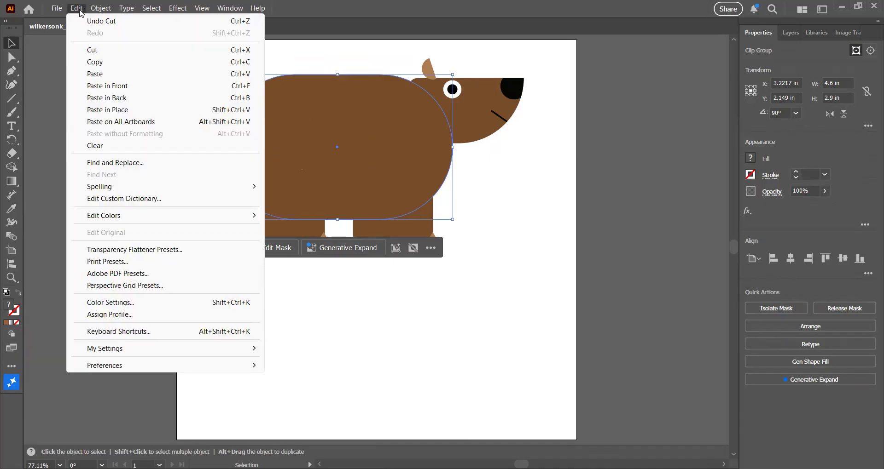
pyautogui.click(98, 74)
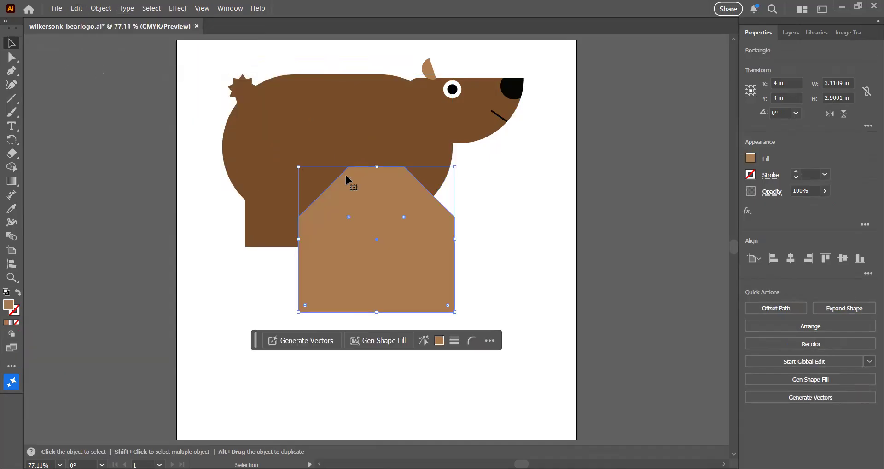
pyautogui.click(327, 128)
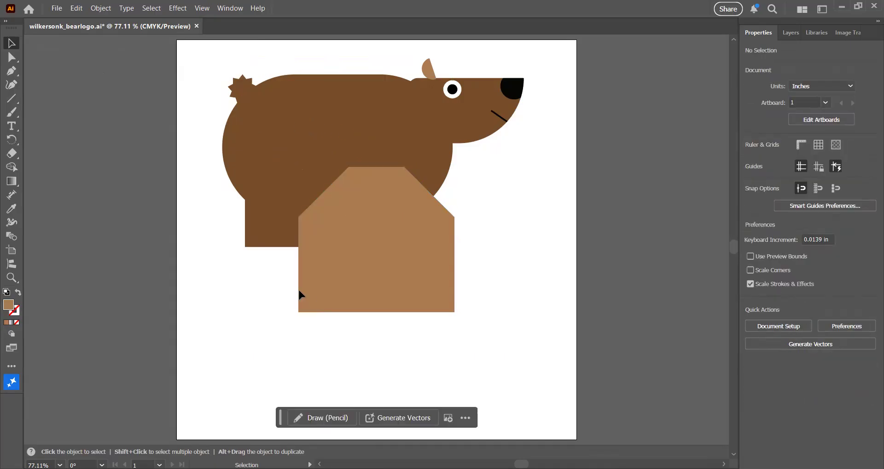
pyautogui.hotkey('ctrl', 'z')
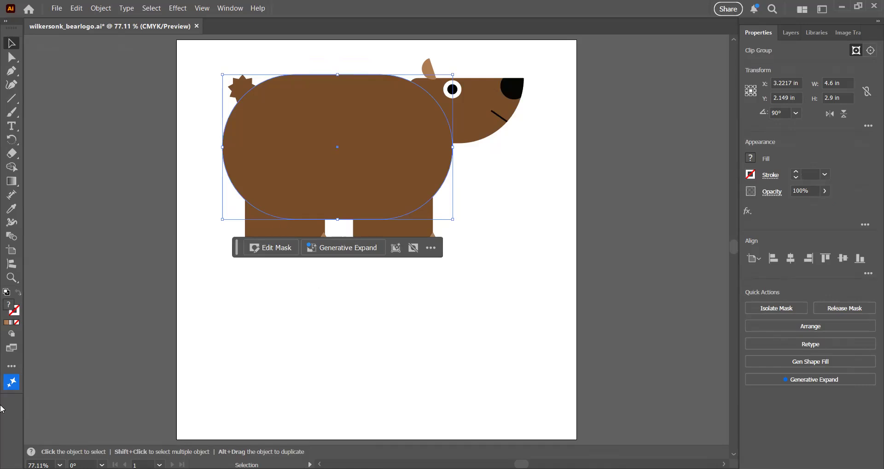
pyautogui.click(12, 334)
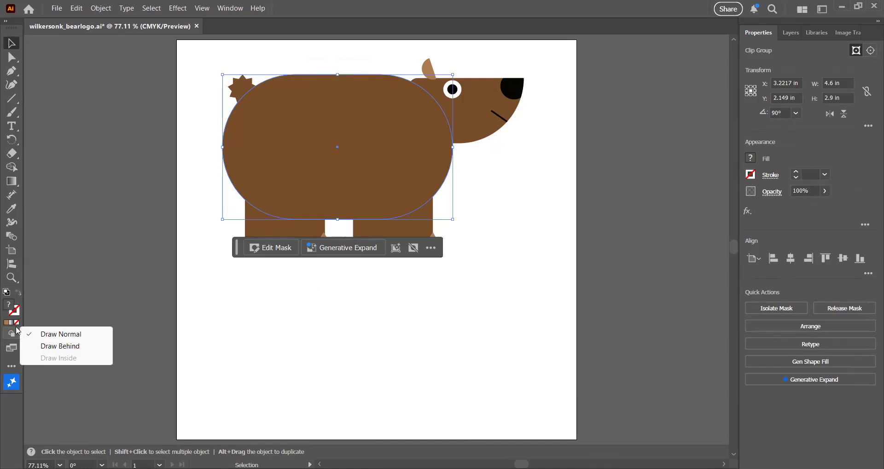
pyautogui.click(225, 320)
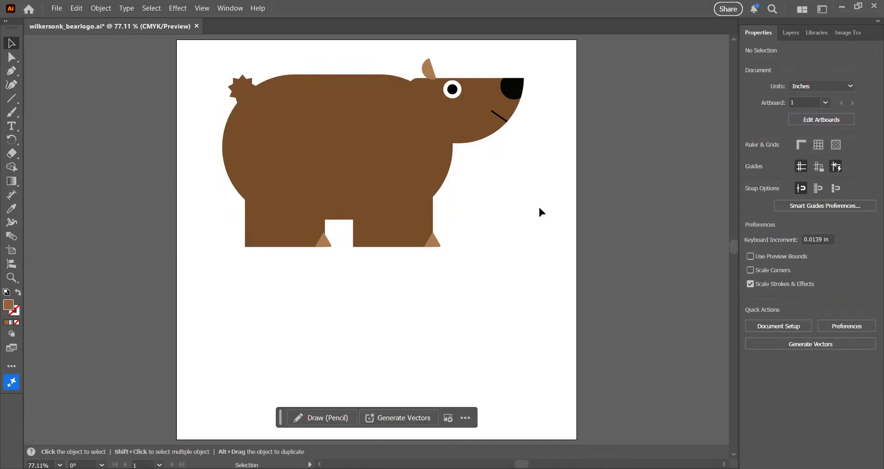
pyautogui.click(318, 150)
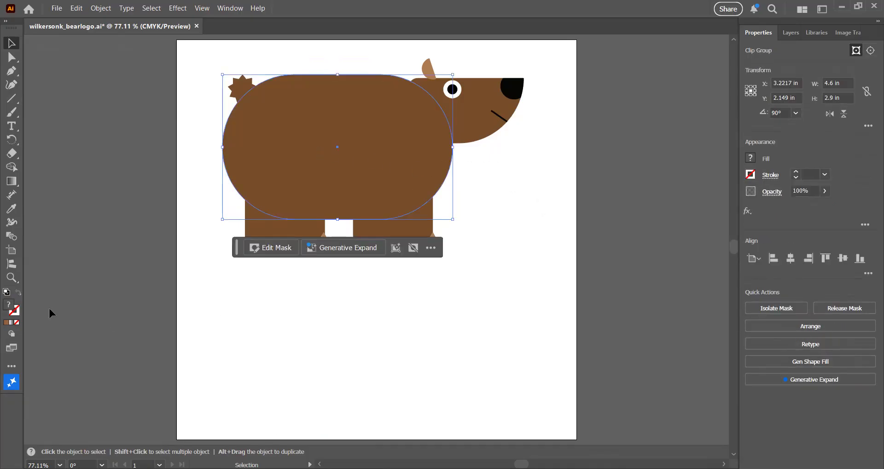
pyautogui.click(12, 335)
pyautogui.click(66, 274)
pyautogui.click(66, 274)
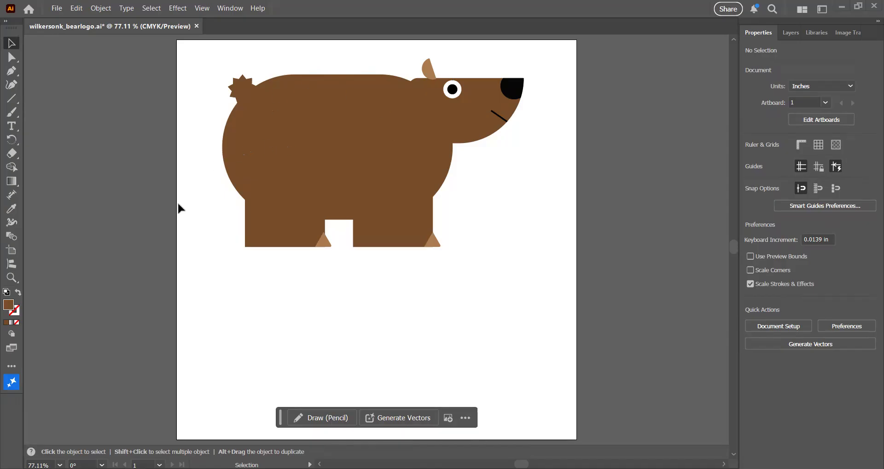
pyautogui.click(17, 335)
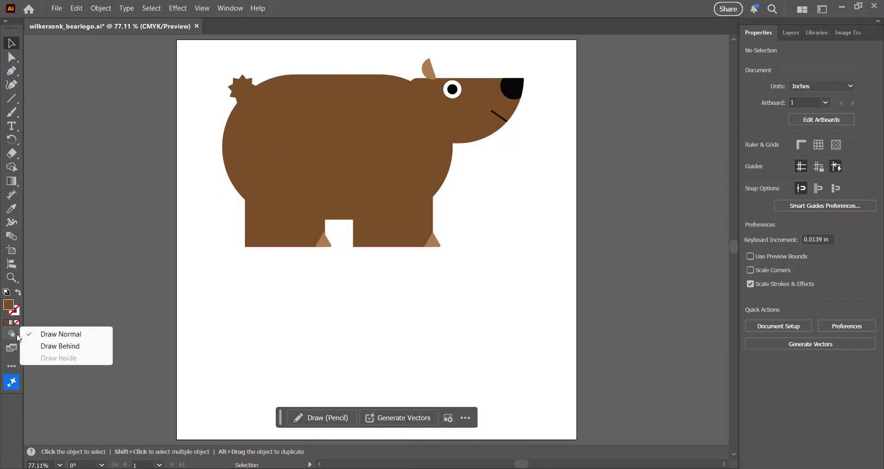
pyautogui.click(78, 278)
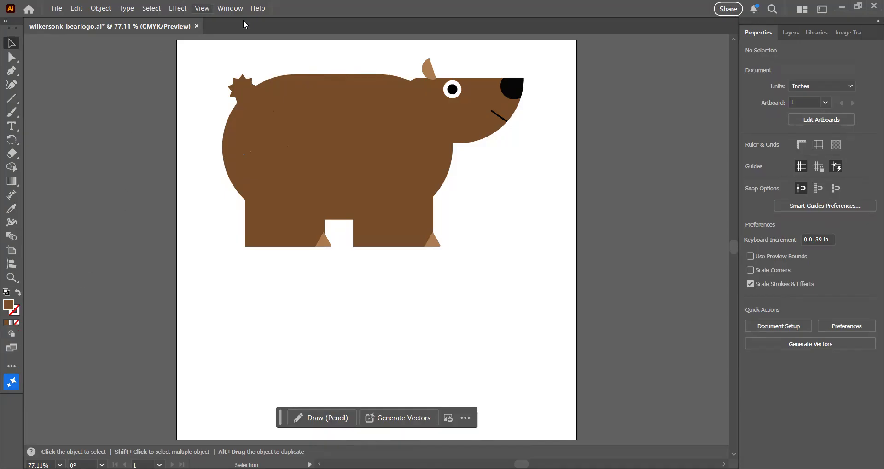
# Directly select the rounded rectangle inside the bear's body and switch the drawing mode to Draw Inside.
pyautogui.click(203, 8)
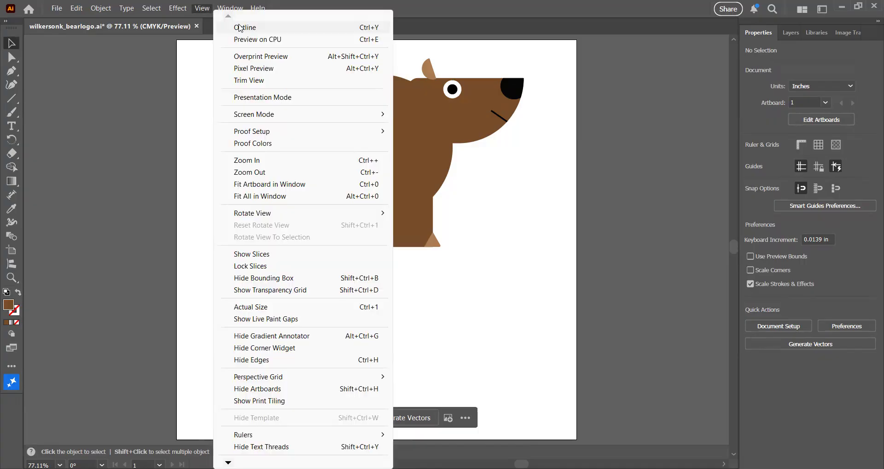
pyautogui.click(240, 24)
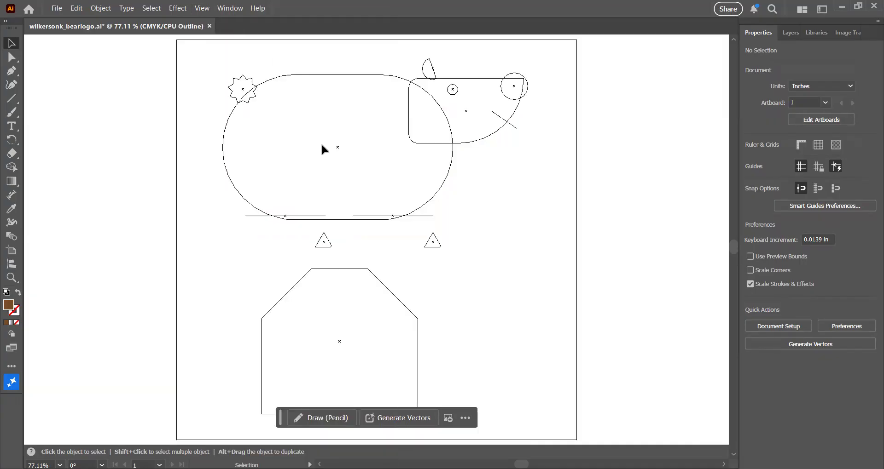
pyautogui.click(337, 148)
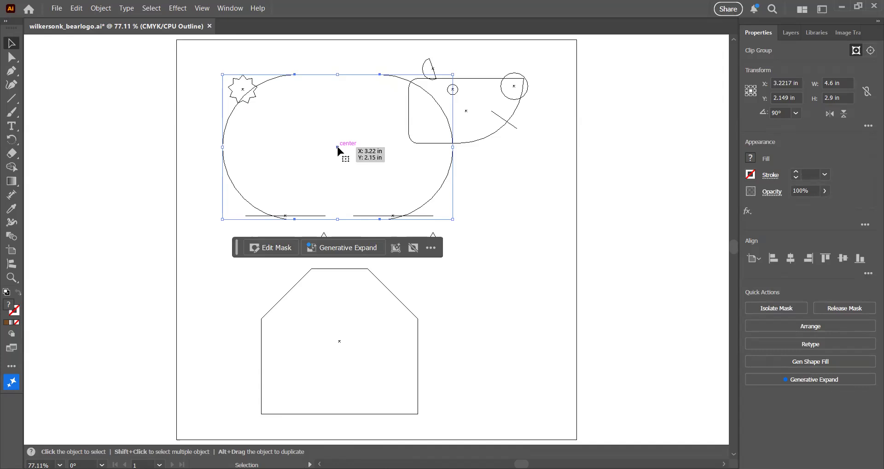
pyautogui.click(15, 339)
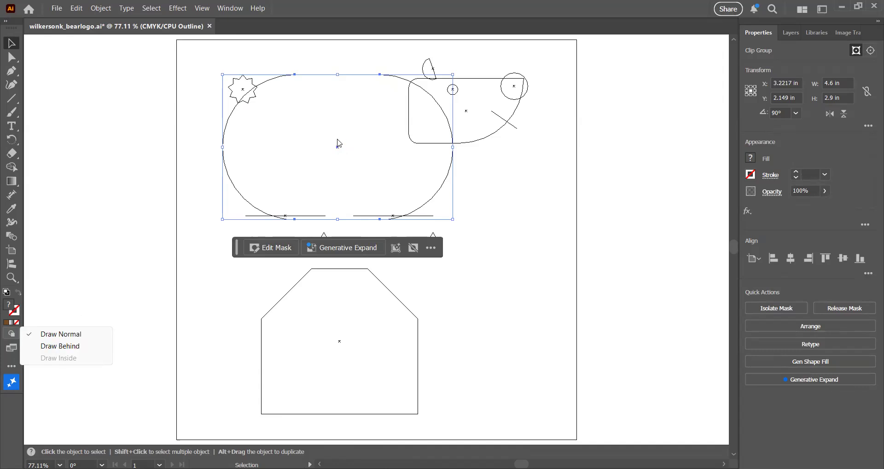
pyautogui.click(312, 143)
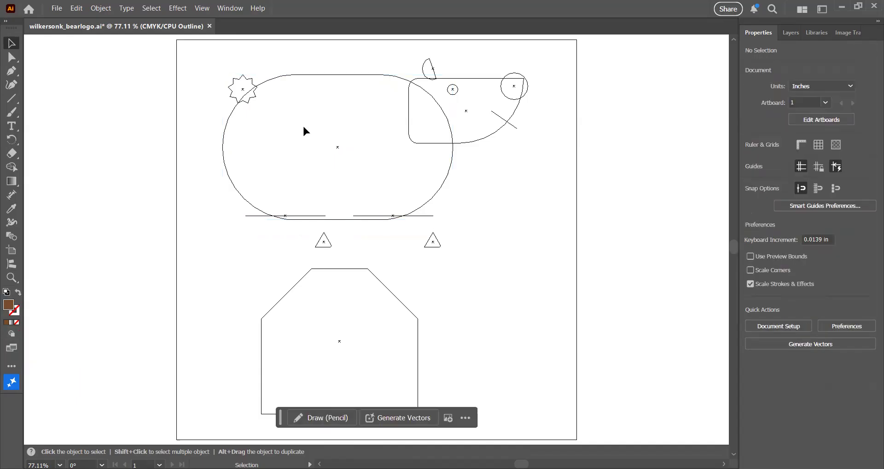
pyautogui.click(11, 57)
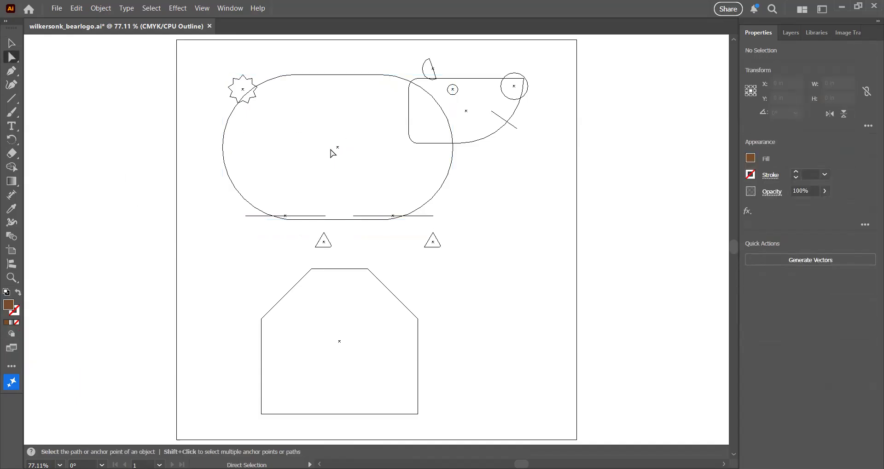
pyautogui.click(337, 147)
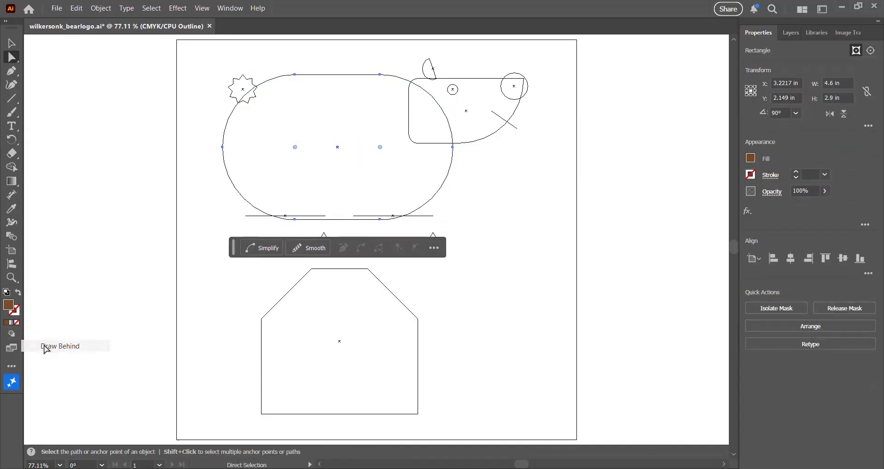
pyautogui.hotkey('ctrl', 'shift', 'a')
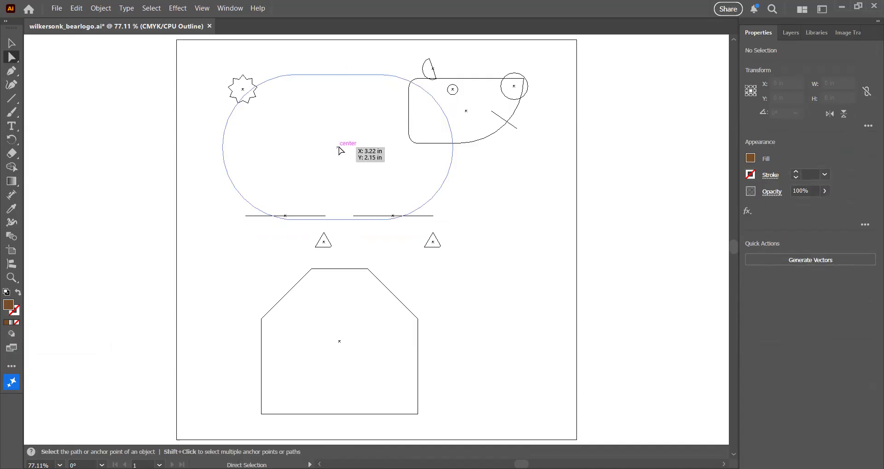
pyautogui.click(338, 148)
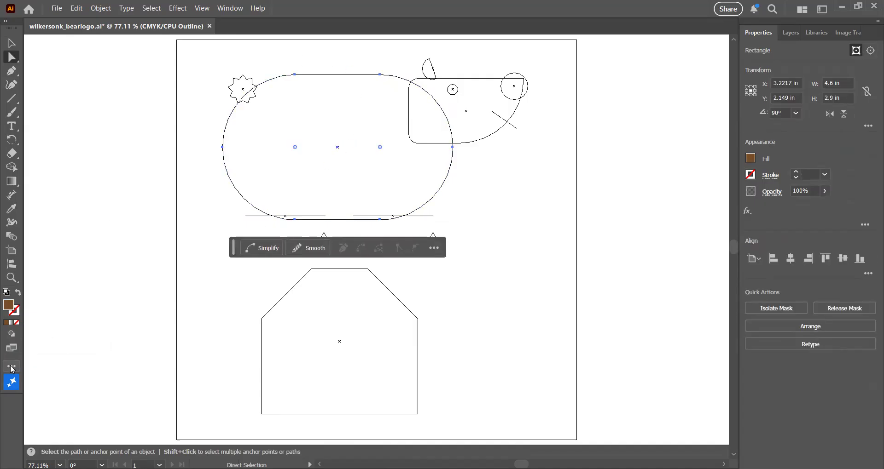
pyautogui.click(15, 337)
pyautogui.click(43, 357)
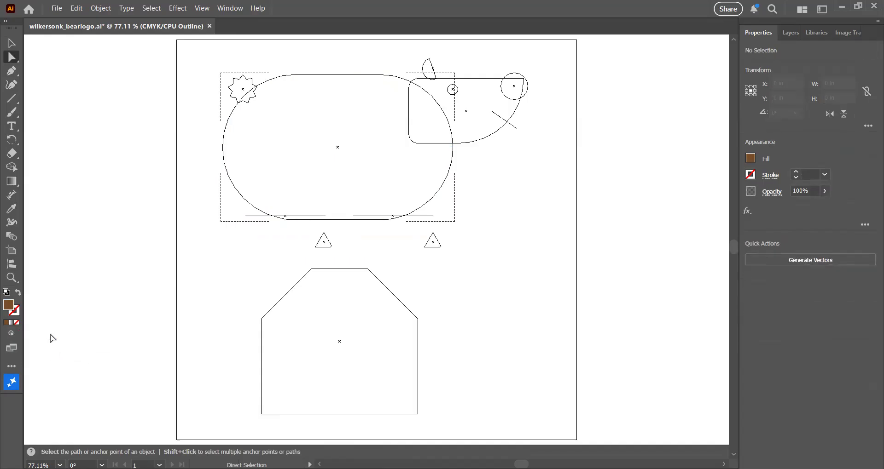
# Return to GPU Preview and paste the light brown shape inside the bear's body as a belly.
pyautogui.click(229, 9)
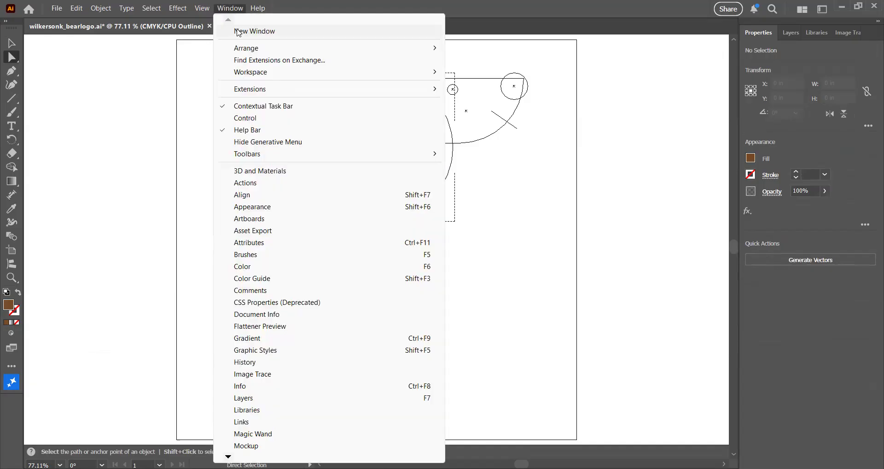
pyautogui.moveTo(202, 8)
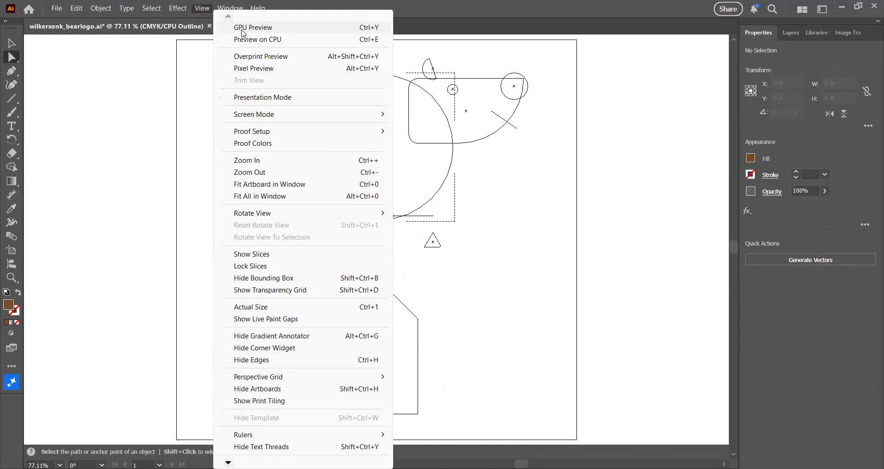
pyautogui.click(243, 28)
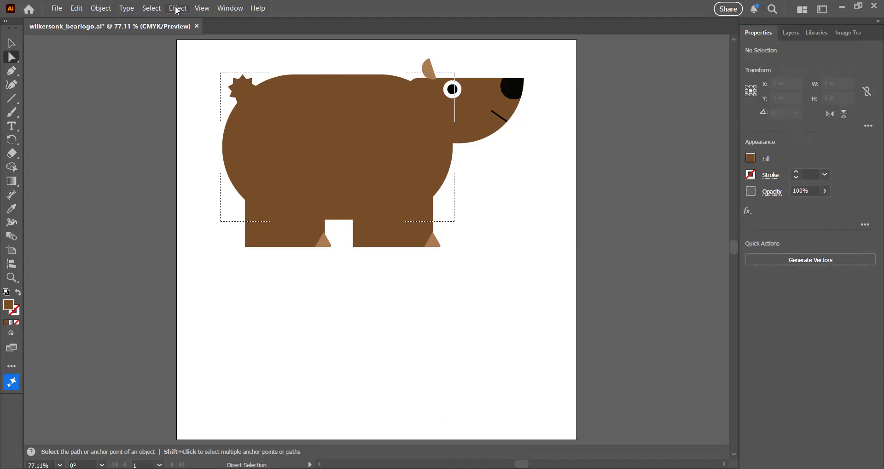
pyautogui.click(74, 10)
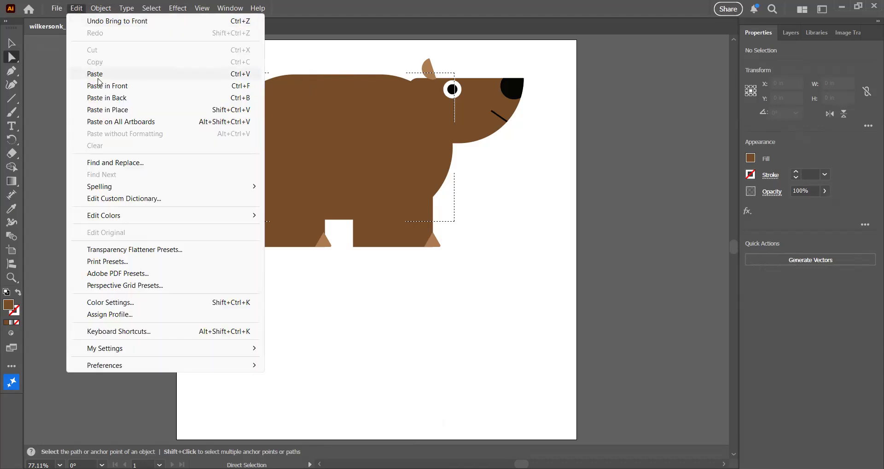
pyautogui.click(98, 75)
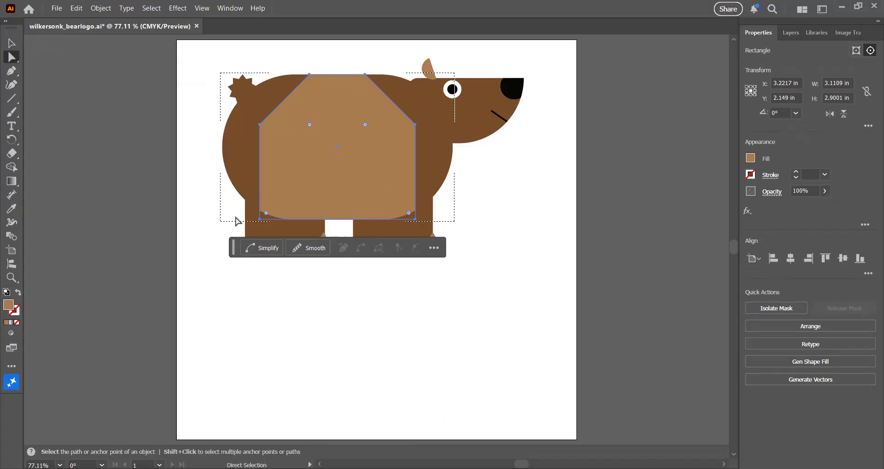
# Switch the drawing mode back to Draw Normal and return to the Selection tool.
pyautogui.click(15, 336)
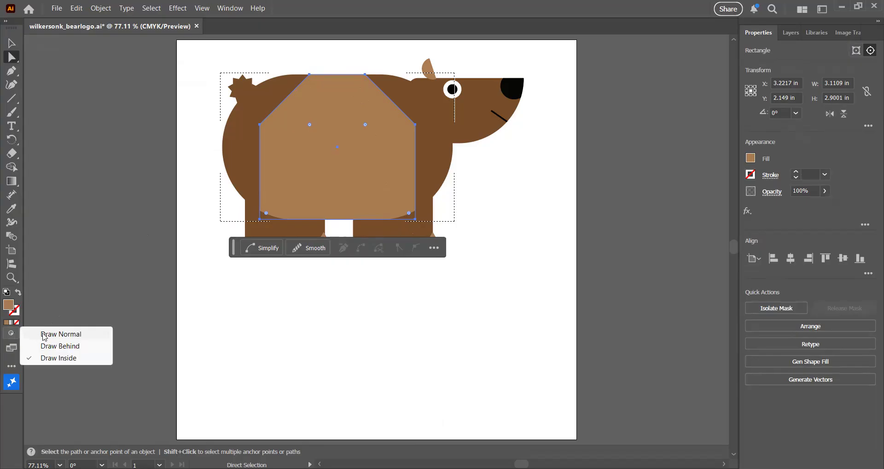
pyautogui.click(46, 336)
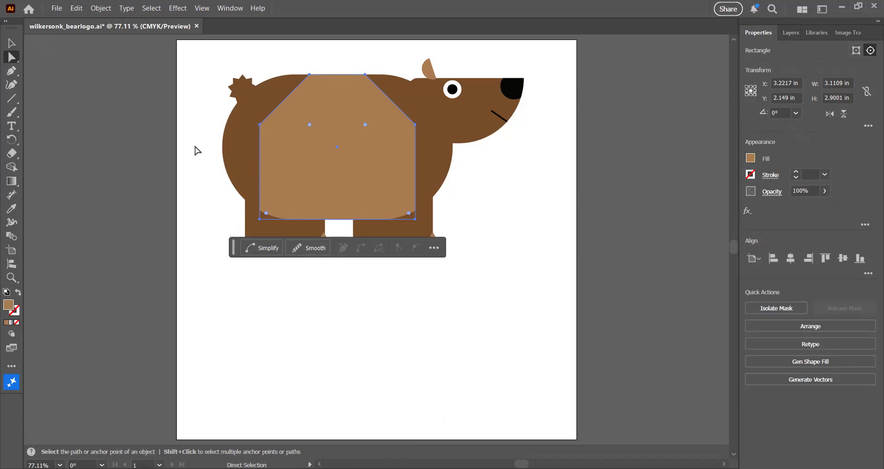
pyautogui.click(12, 43)
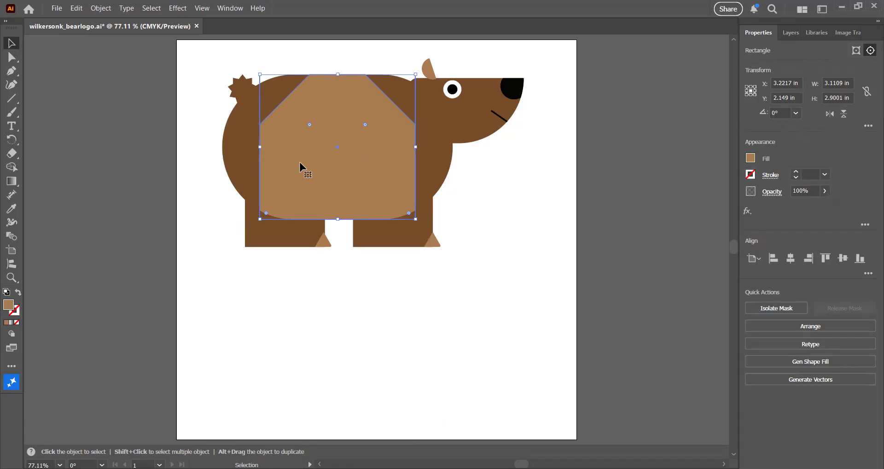
# Isolate the bear body's clip group and move the light brown belly shape down about 1.7 in.
pyautogui.click(251, 155)
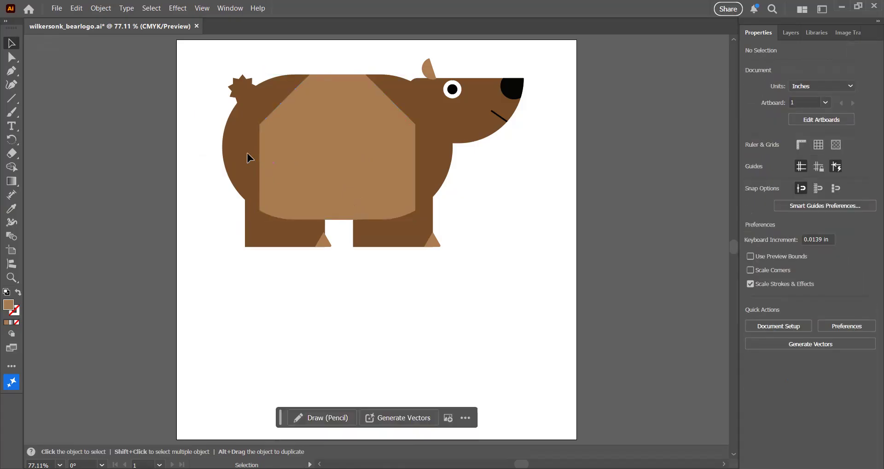
pyautogui.click(350, 155)
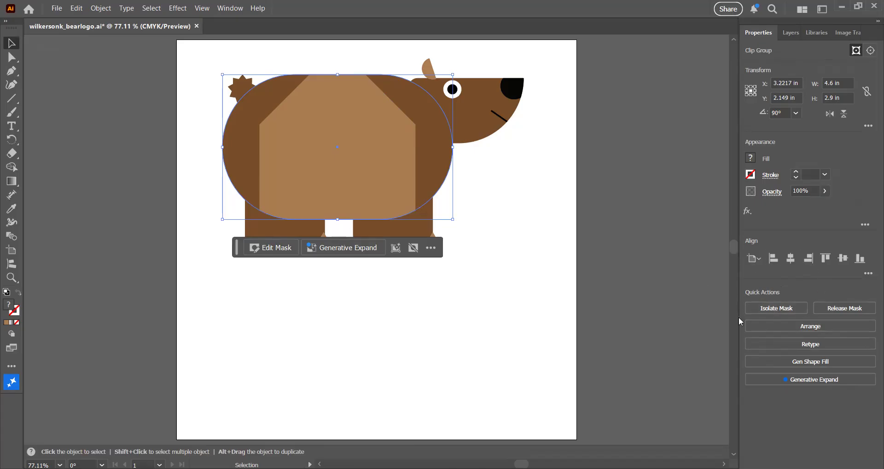
pyautogui.click(776, 308)
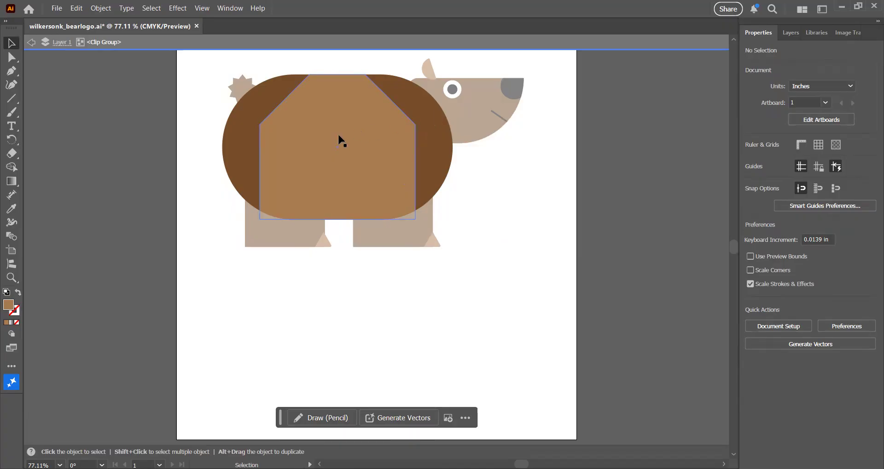
pyautogui.moveTo(338, 135); pyautogui.dragTo(336, 220)
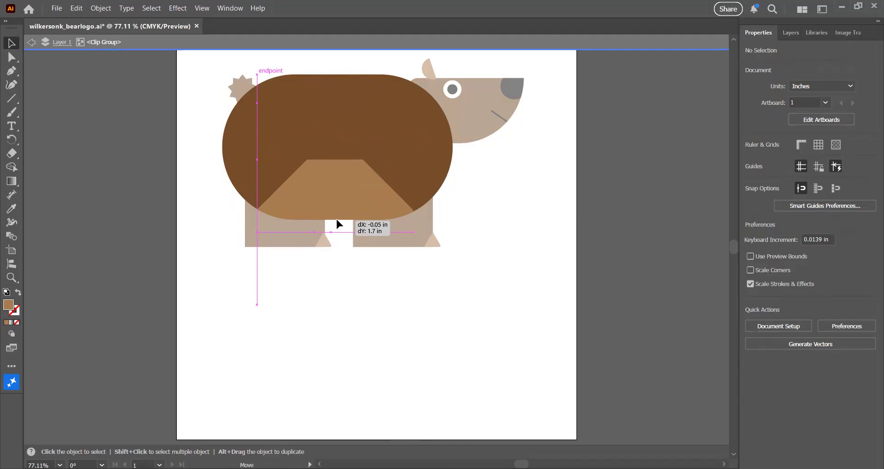
pyautogui.moveTo(336, 220); pyautogui.dragTo(337, 220)
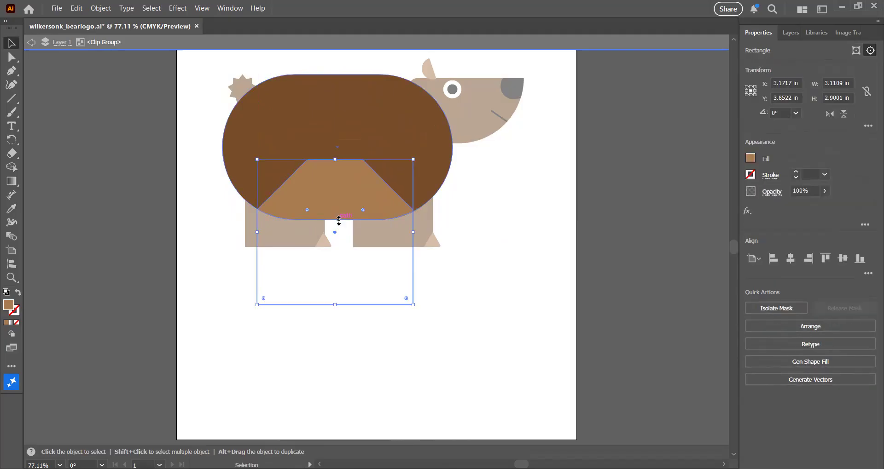
pyautogui.press('Escape')
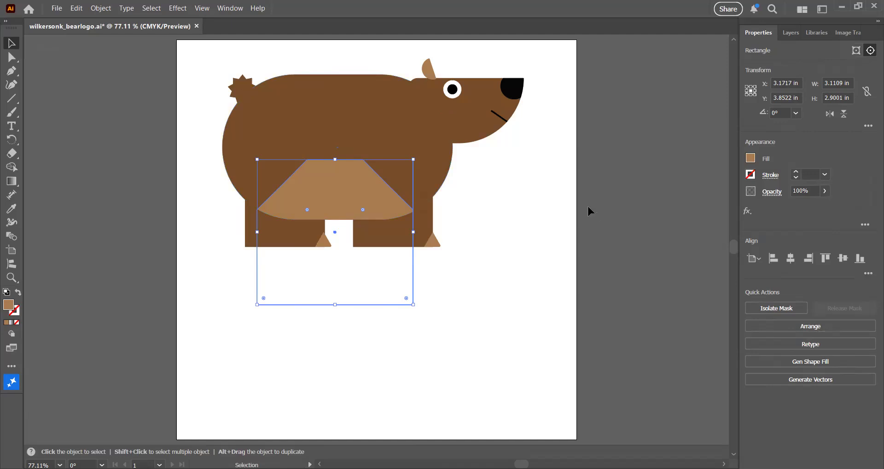
pyautogui.click(533, 216)
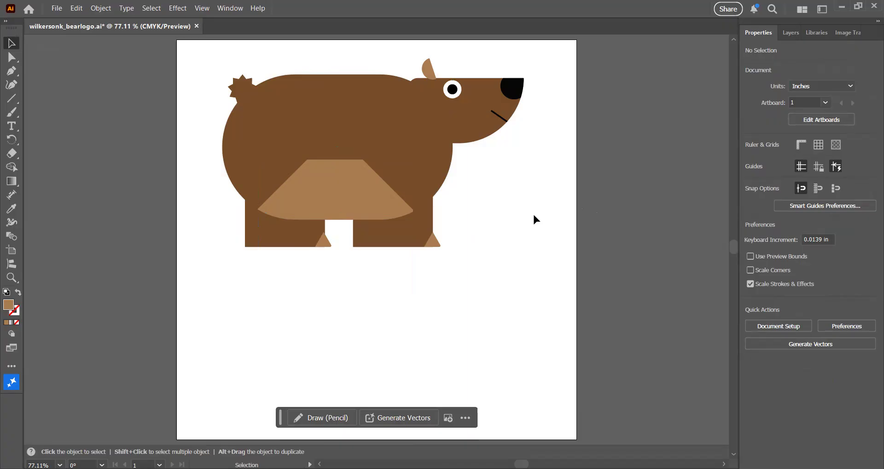
# Isolate the clip group again and nudge the belly shape slightly lower, to Y 4 in.
pyautogui.click(343, 190)
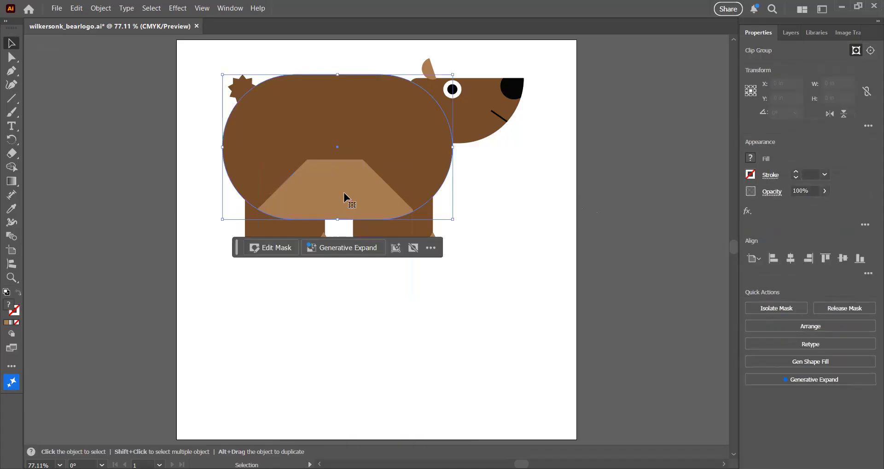
pyautogui.click(767, 311)
pyautogui.moveTo(337, 190); pyautogui.dragTo(336, 198)
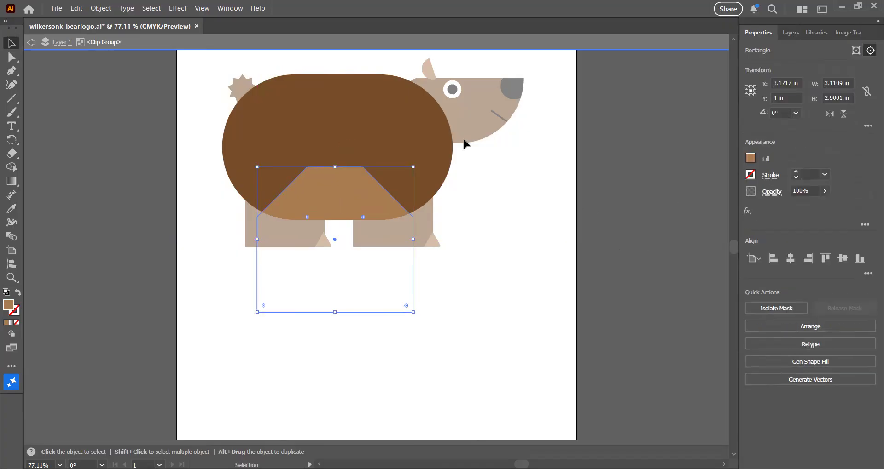
pyautogui.press('Escape')
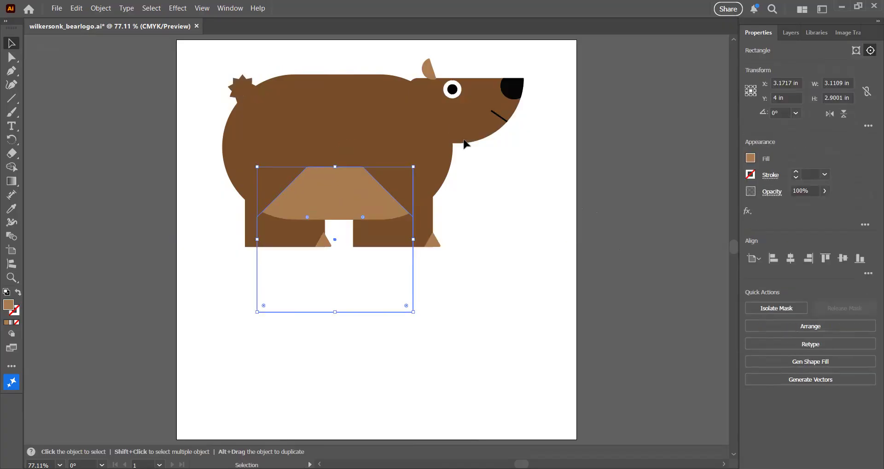
pyautogui.click(490, 198)
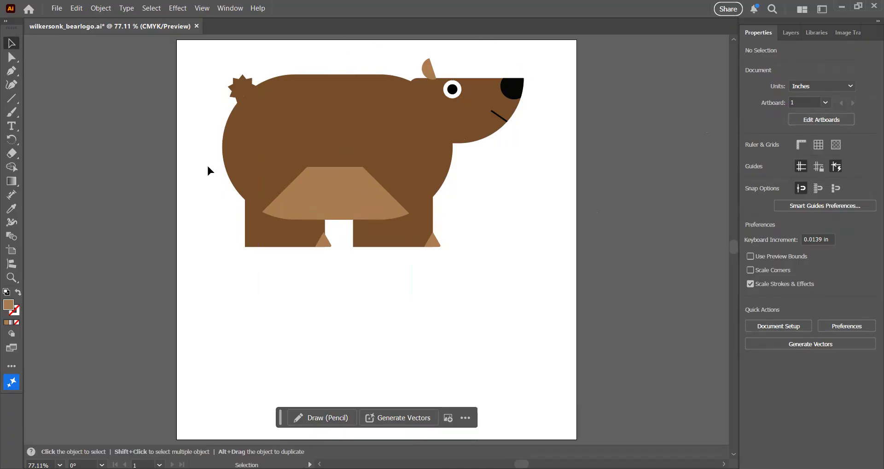
# Select all artwork on the active artboard and copy it.
pyautogui.click(152, 8)
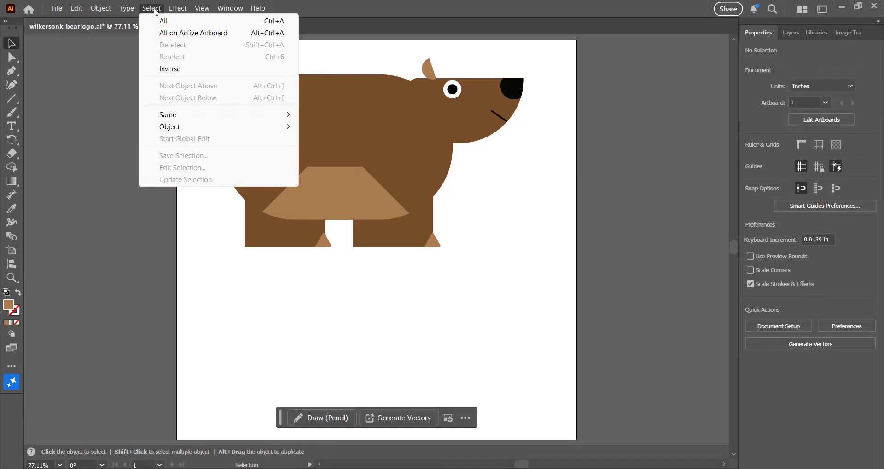
pyautogui.click(186, 34)
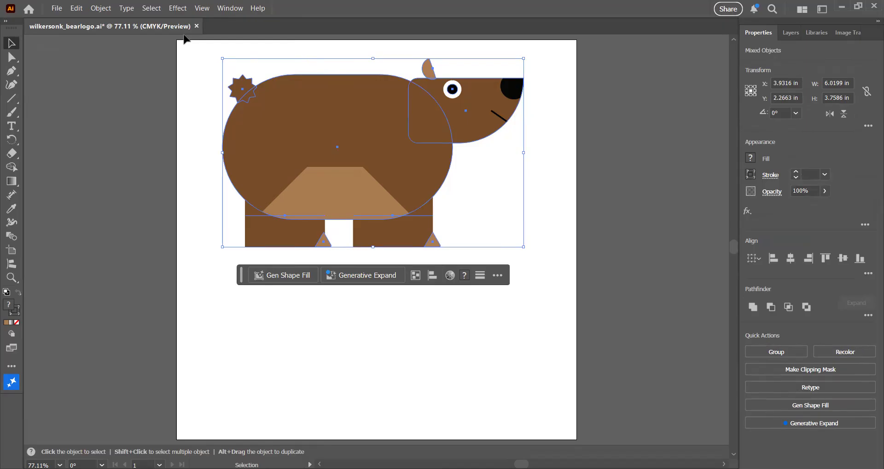
pyautogui.click(76, 9)
pyautogui.click(112, 62)
# Open the L3_flyer file from the 03-Bear Logo folder.
pyautogui.click(58, 8)
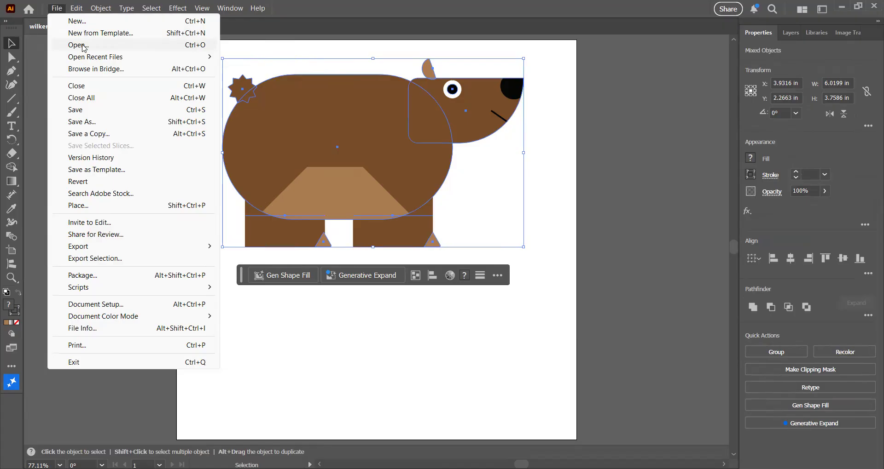
pyautogui.click(78, 46)
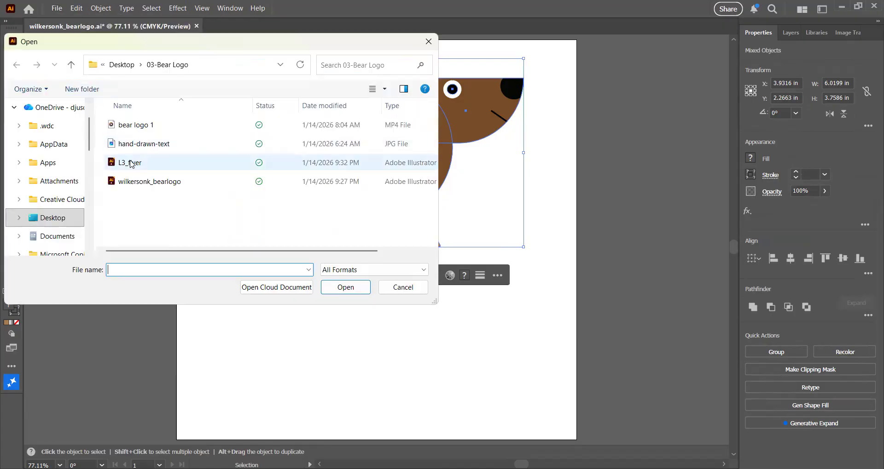
pyautogui.click(131, 164)
pyautogui.click(358, 293)
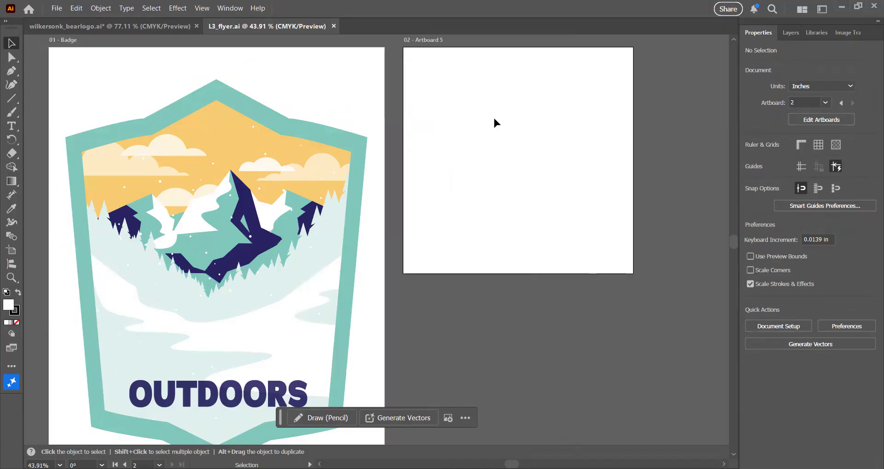
# Fit the empty second artboard in the window and paste the copied bear onto it.
pyautogui.click(230, 8)
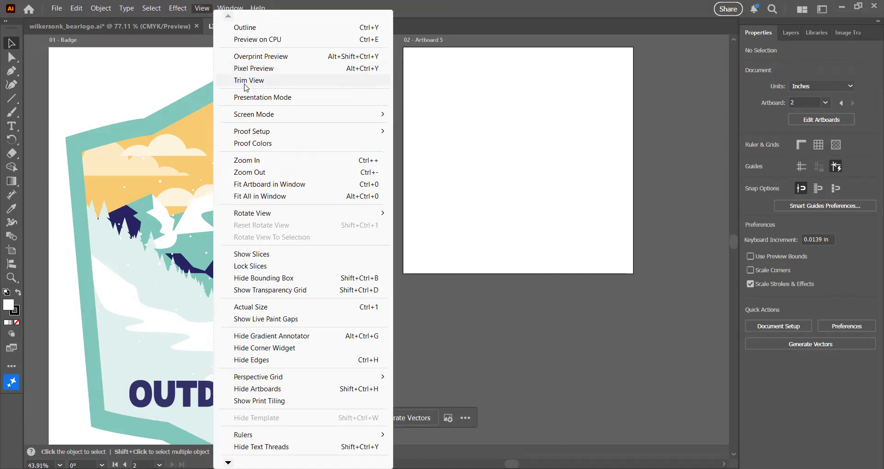
pyautogui.click(263, 184)
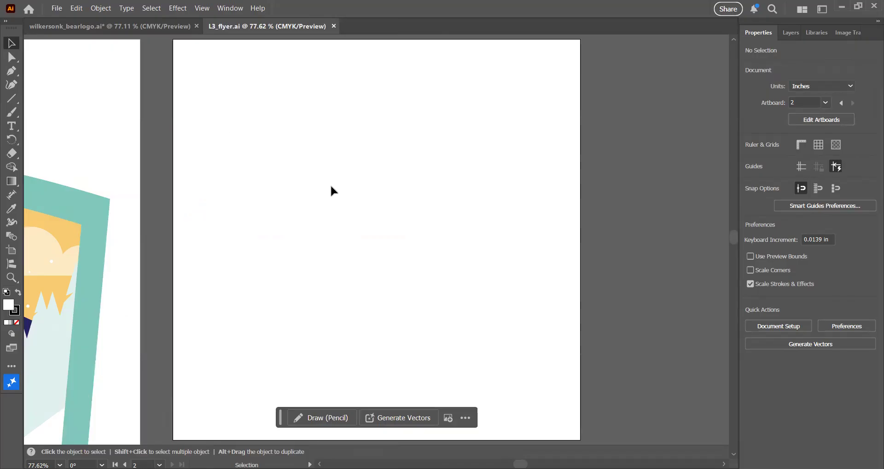
pyautogui.click(77, 8)
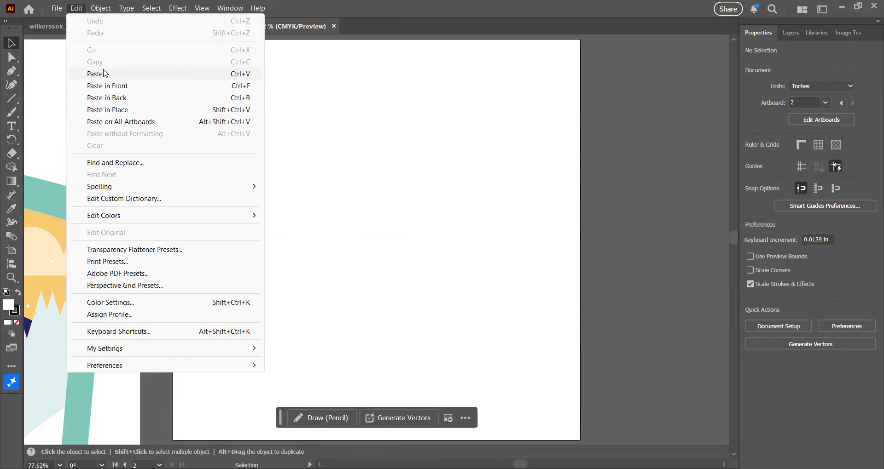
pyautogui.click(104, 73)
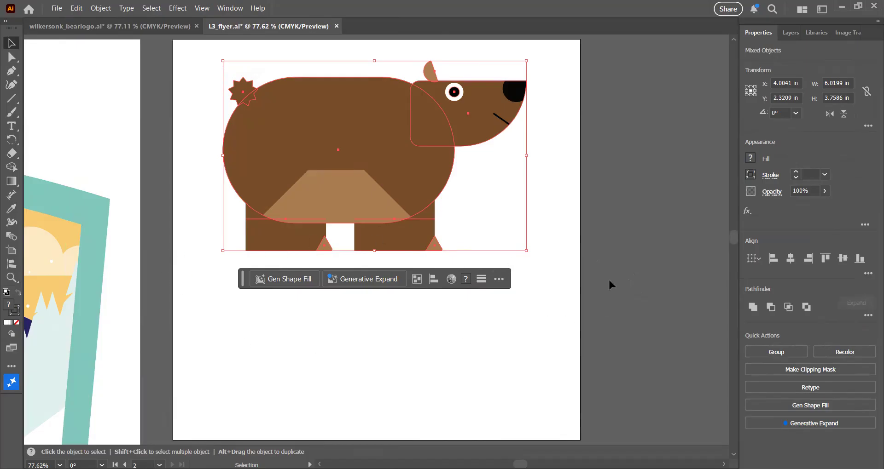
# Group the pasted bear artwork and nudge it slightly upward on the artboard.
pyautogui.click(417, 279)
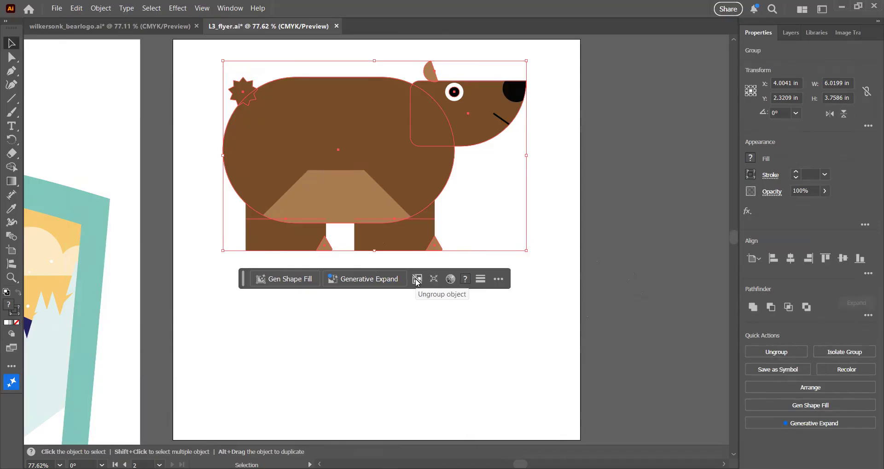
pyautogui.click(562, 219)
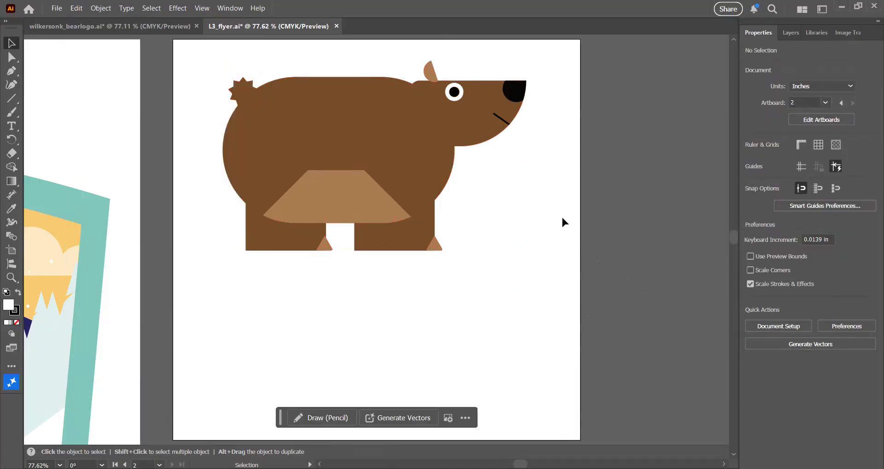
pyautogui.click(410, 195)
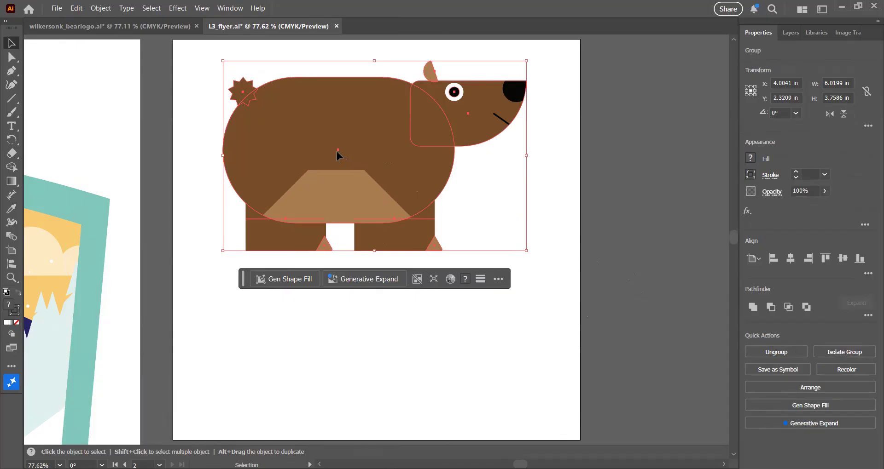
pyautogui.hotkey('ctrl', 'shift', 'a')
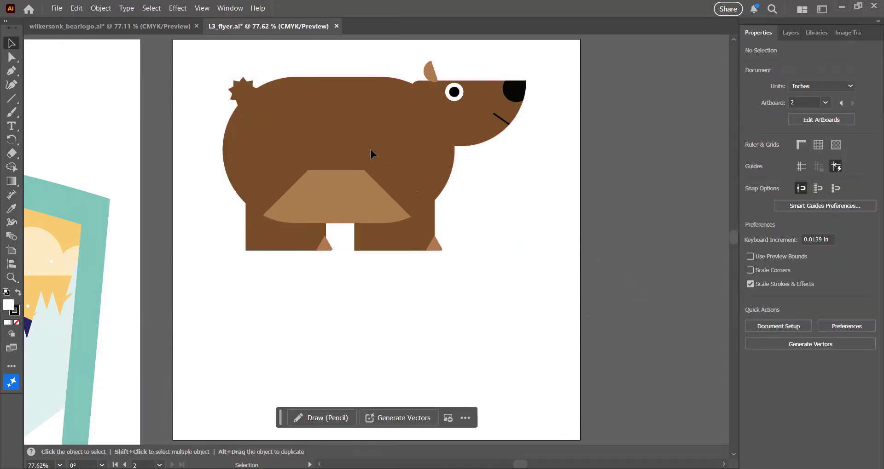
pyautogui.click(360, 158)
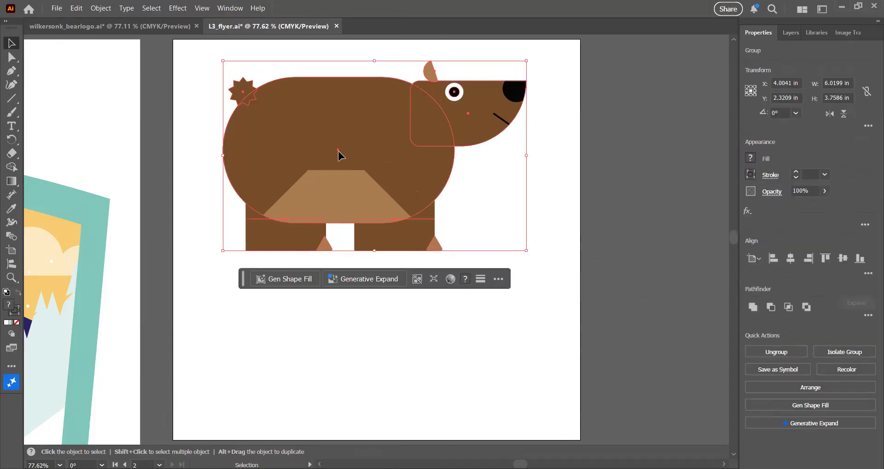
pyautogui.moveTo(337, 151)
pyautogui.mouseDown()
pyautogui.moveTo(308, 156)
pyautogui.moveTo(336, 144)
pyautogui.mouseUp()
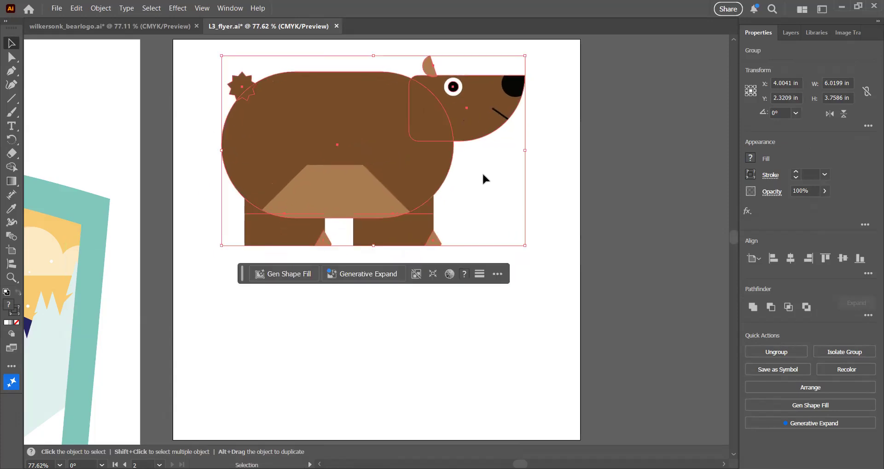
pyautogui.click(553, 178)
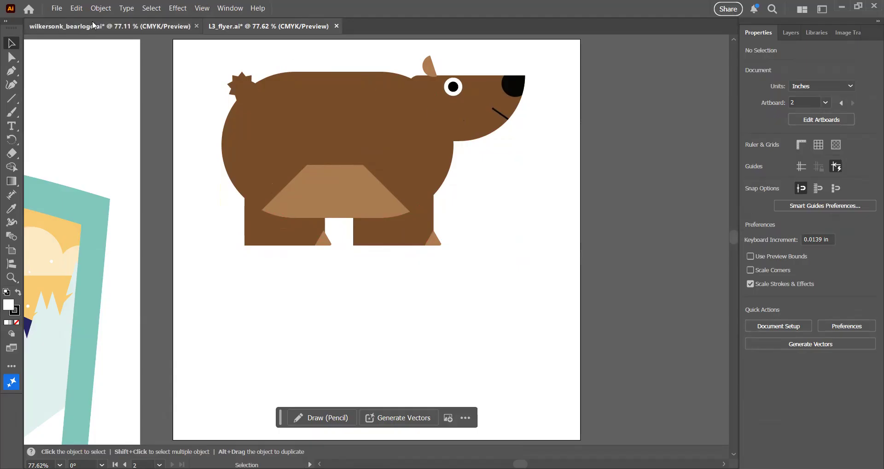
# Place the hand-drawn-text image below the bear on the flyer artboard.
pyautogui.click(57, 8)
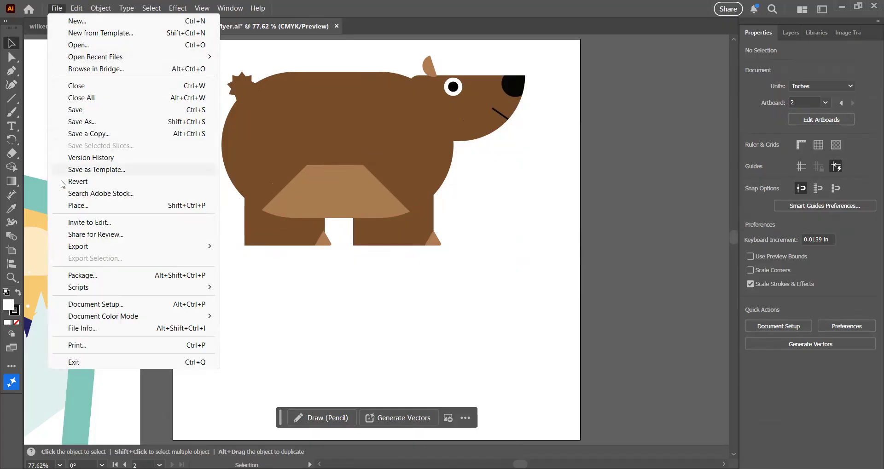
pyautogui.click(72, 205)
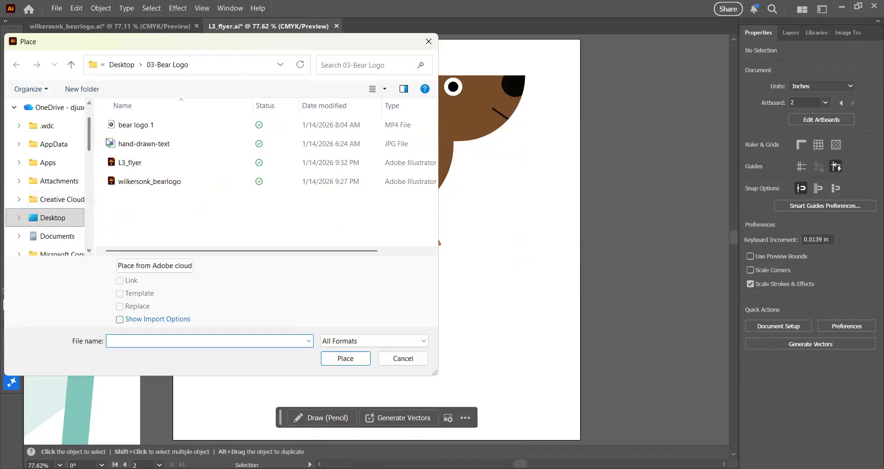
pyautogui.click(144, 146)
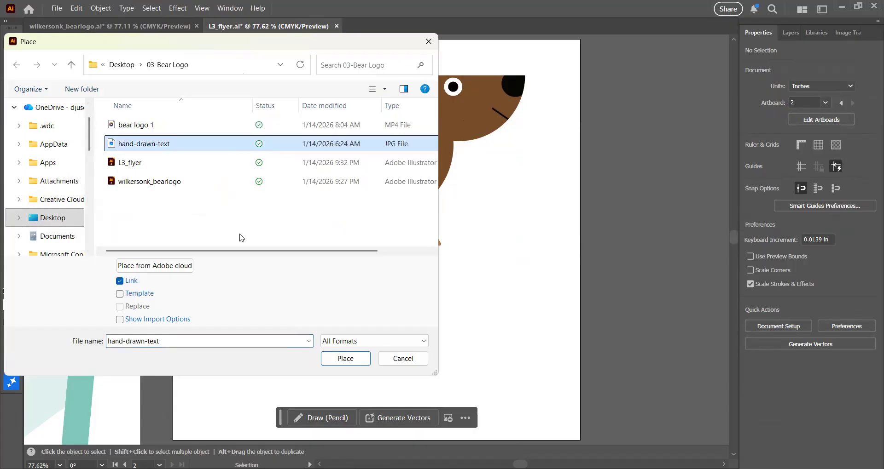
pyautogui.click(346, 359)
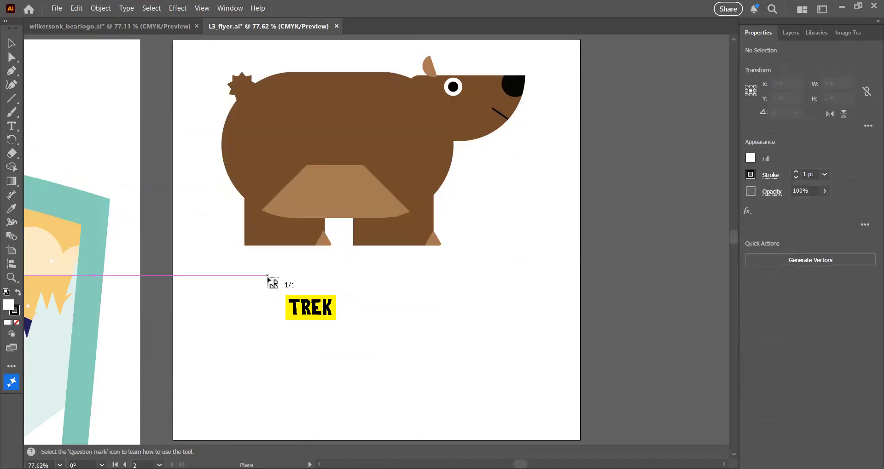
pyautogui.click(257, 274)
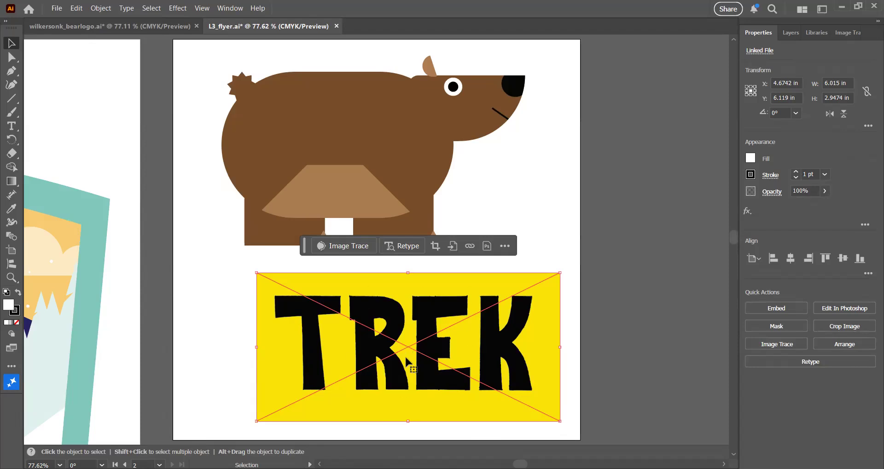
# Reposition the TREK image slightly below the bear and apply Image Trace to it.
pyautogui.moveTo(406, 293); pyautogui.dragTo(416, 338)
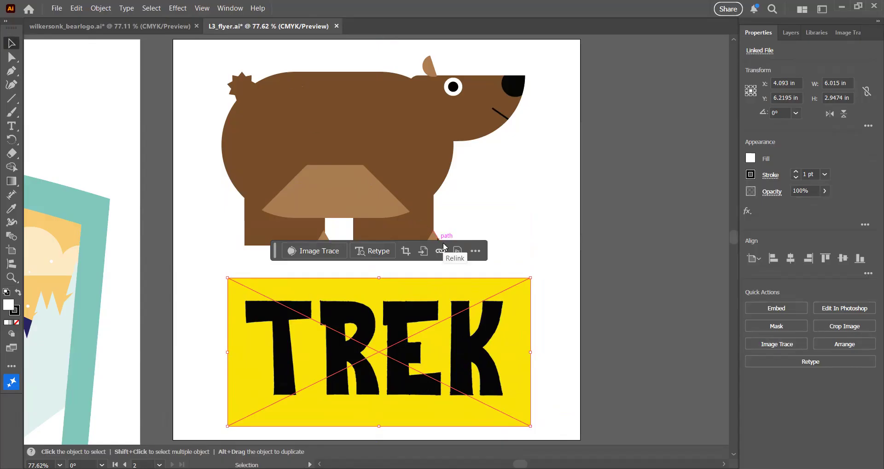
pyautogui.hotkey('ctrl', '1')
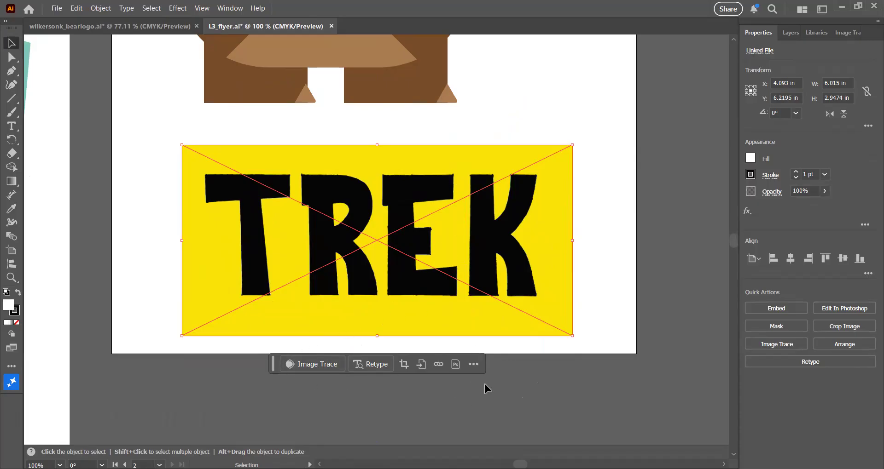
pyautogui.click(317, 364)
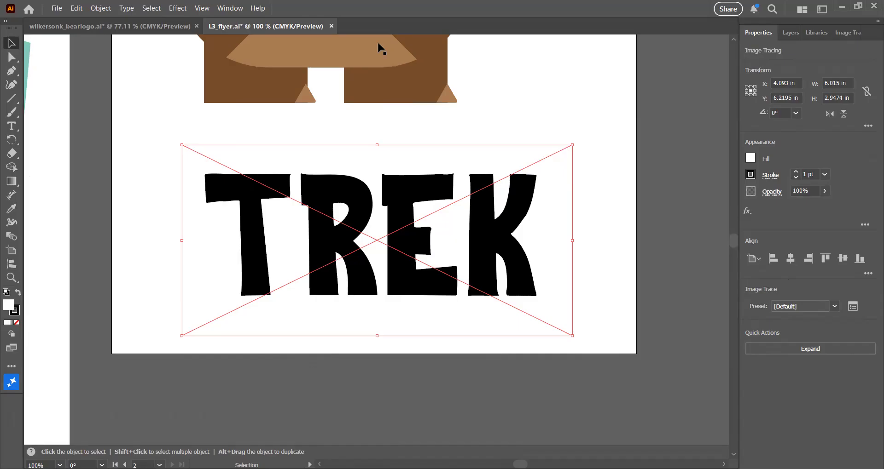
# Set the tracing preset to 3 Colors.
pyautogui.click(226, 9)
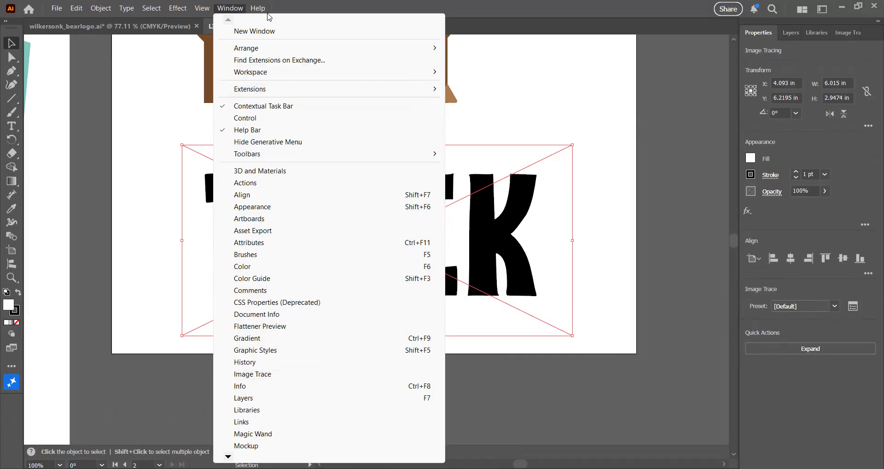
pyautogui.moveTo(258, 8)
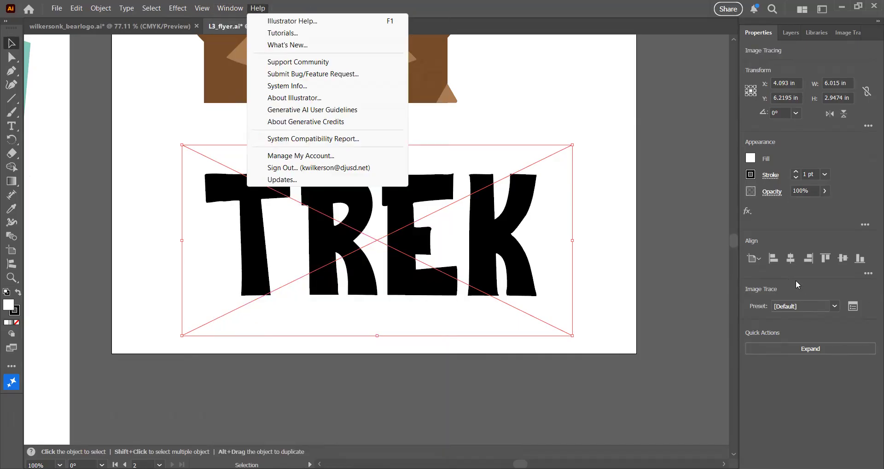
pyautogui.click(837, 308)
pyautogui.click(836, 307)
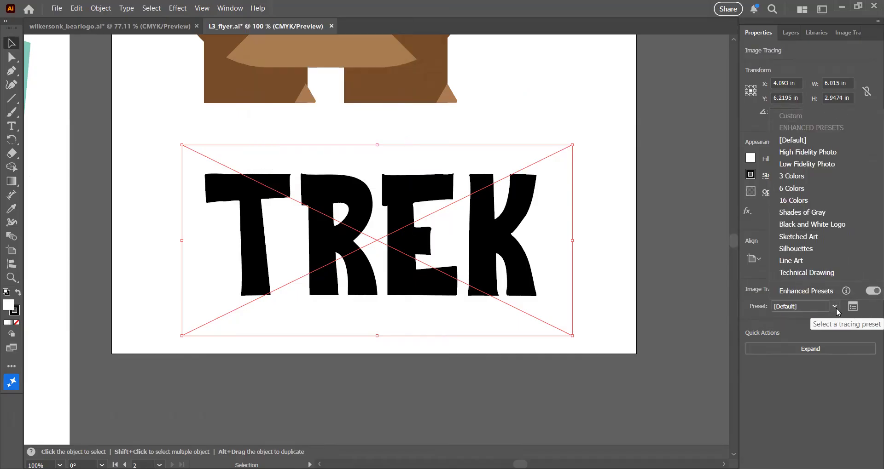
pyautogui.click(803, 177)
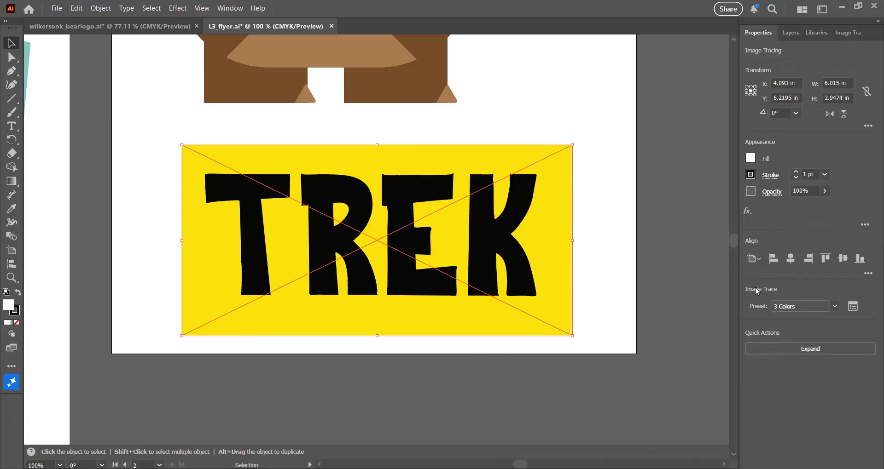
# Open the full Image Trace settings and reduce the colors to 2.
pyautogui.click(853, 307)
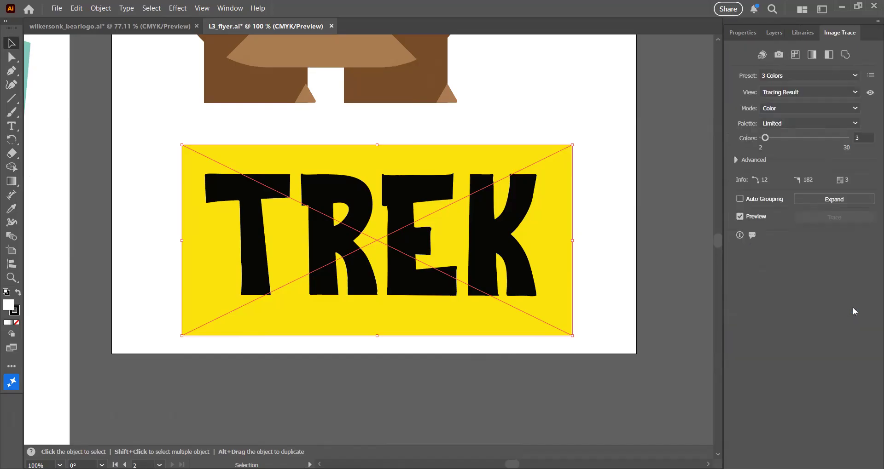
pyautogui.click(862, 138)
pyautogui.moveTo(863, 138); pyautogui.dragTo(853, 138)
pyautogui.write('2')
pyautogui.press('Return')
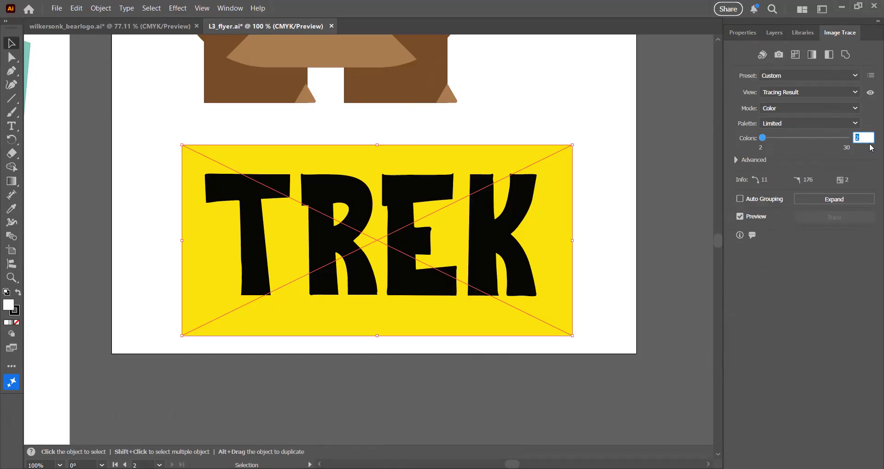
# In the advanced trace options, set Paths to 100%, Corners to 25% and Noise to 50 px.
pyautogui.click(734, 160)
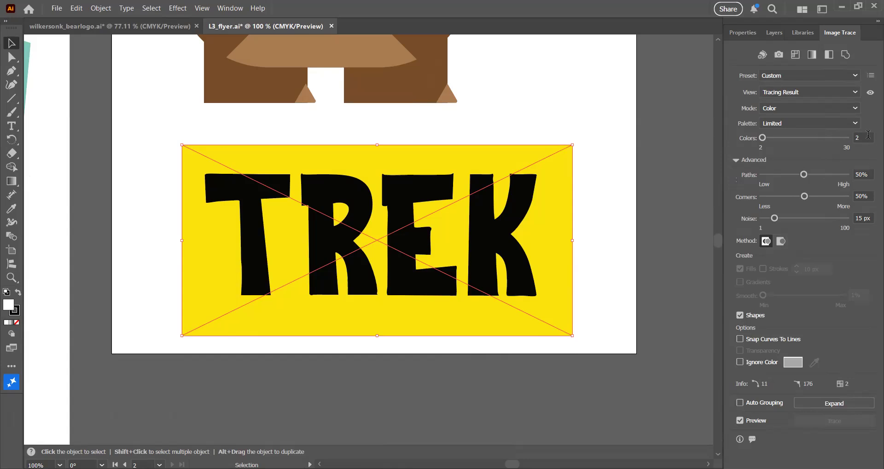
pyautogui.click(857, 175)
pyautogui.write('100')
pyautogui.press('Tab')
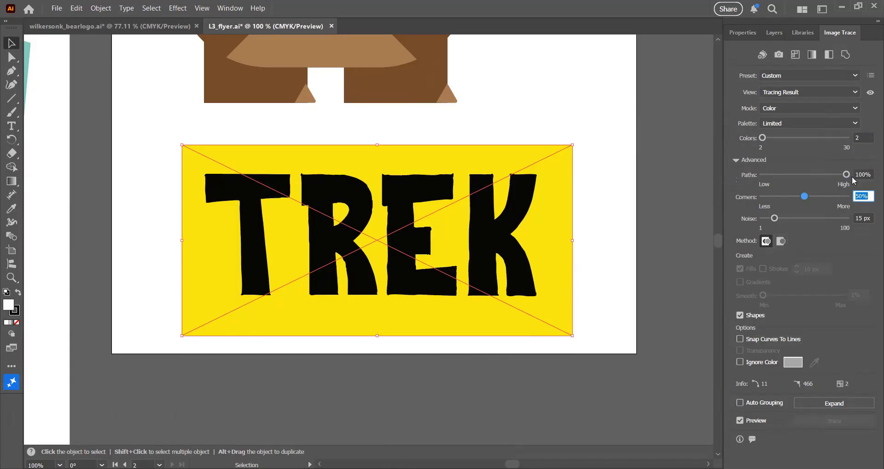
pyautogui.write('25')
pyautogui.press('Tab')
pyautogui.write('5')
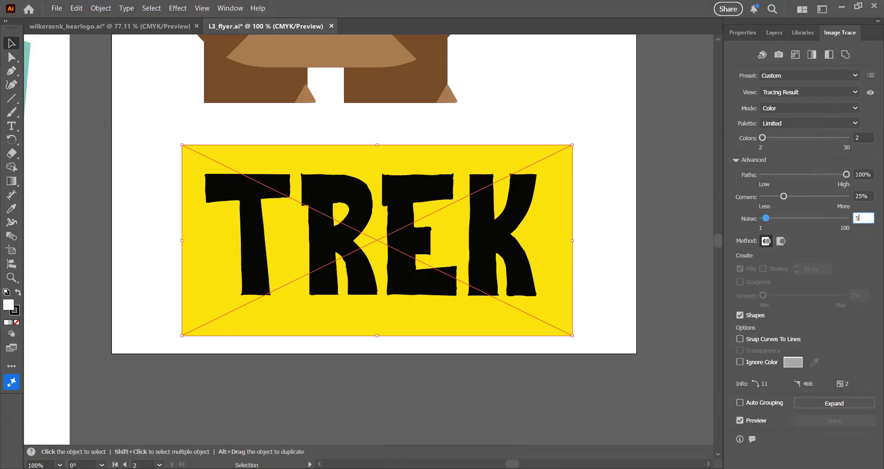
pyautogui.write('0')
# Turn on Ignore Color and sample the yellow background of the image as the color to ignore.
pyautogui.click(740, 363)
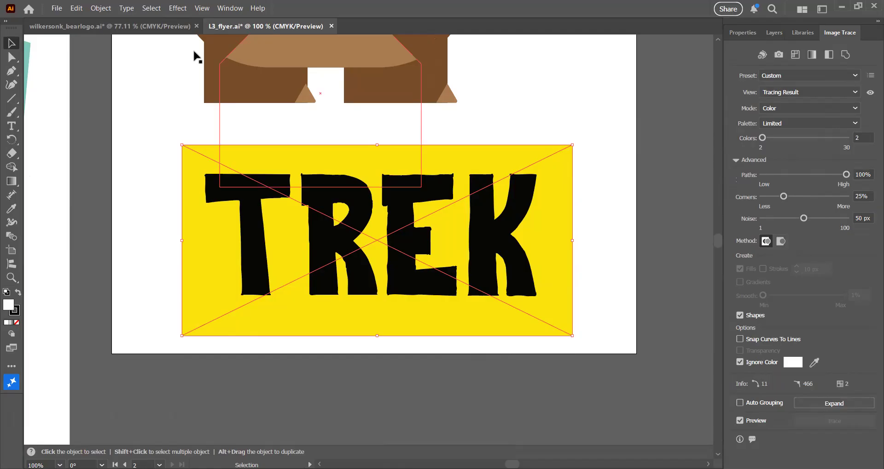
pyautogui.click(12, 210)
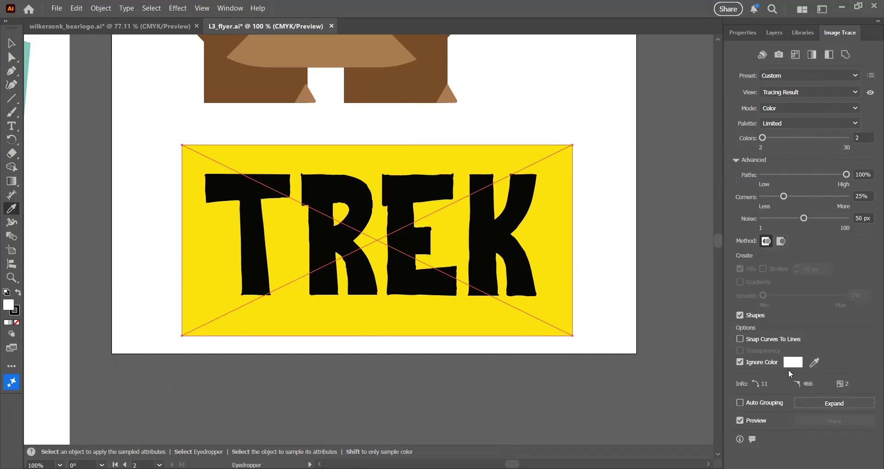
pyautogui.click(814, 364)
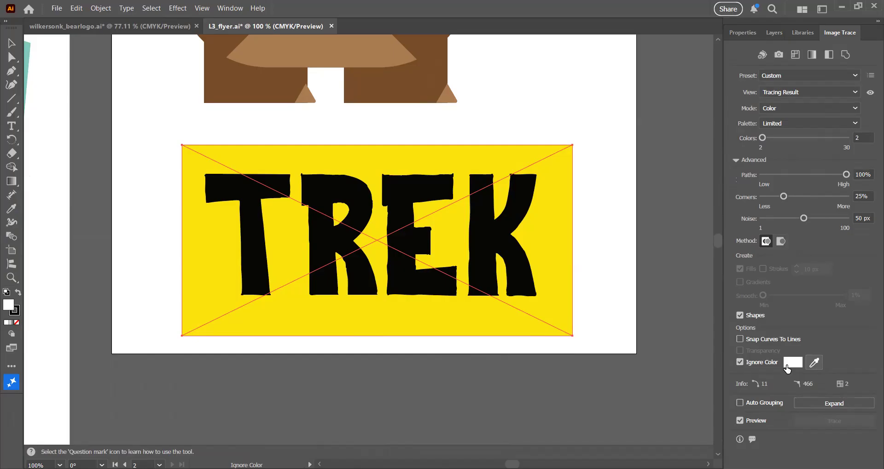
pyautogui.click(556, 266)
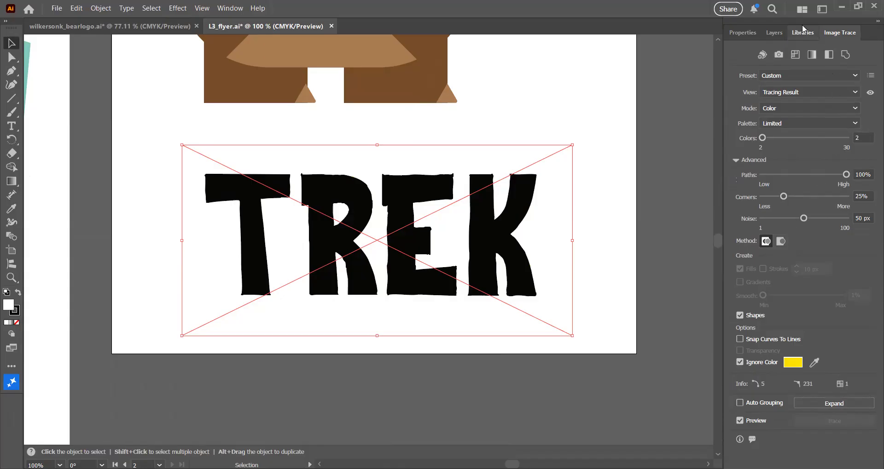
# Expand the tracing object into editable paths.
pyautogui.click(743, 33)
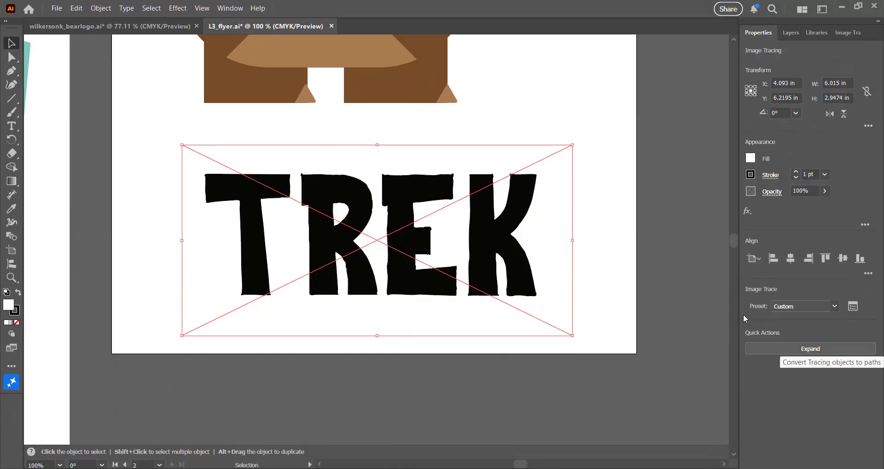
pyautogui.click(815, 349)
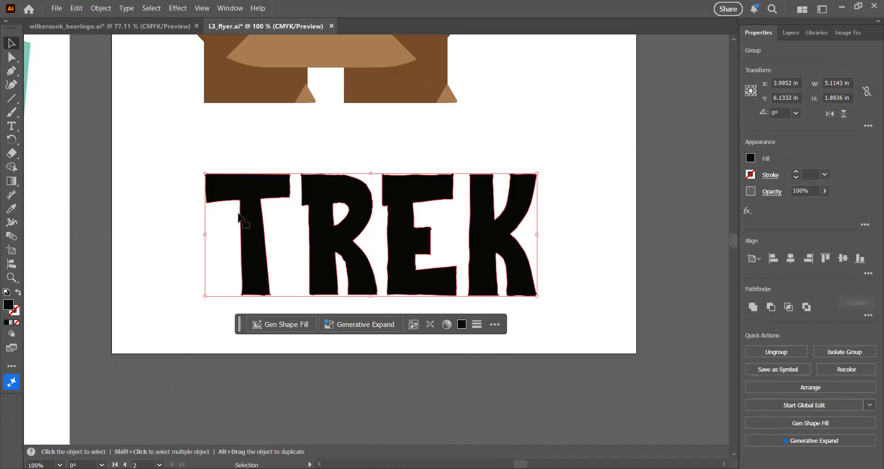
# Apply Simplify to the TREK paths and use Auto-Simplify.
pyautogui.click(100, 9)
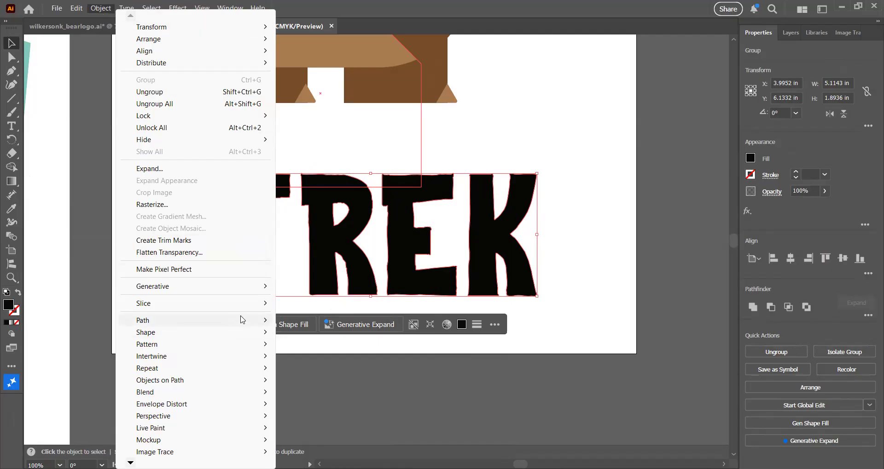
pyautogui.moveTo(243, 321)
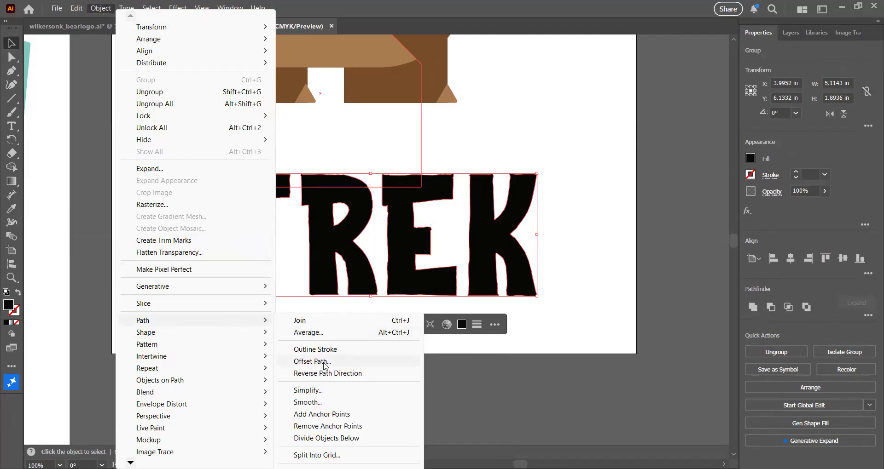
pyautogui.click(306, 390)
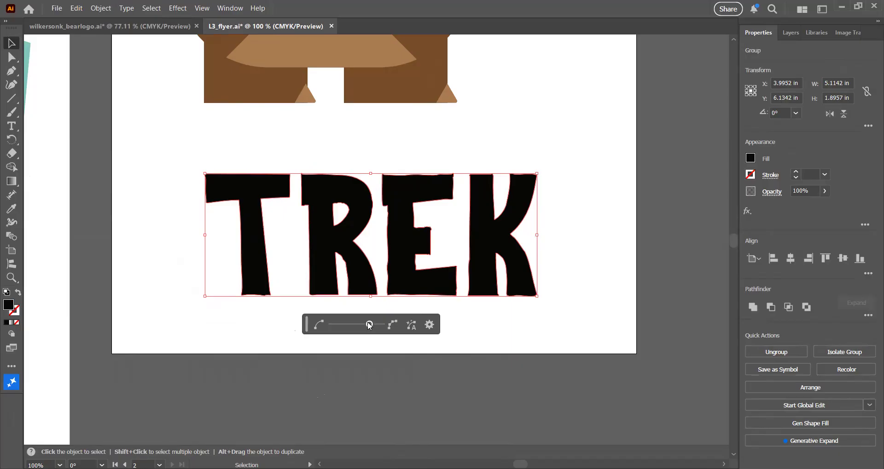
pyautogui.moveTo(369, 325); pyautogui.dragTo(324, 324)
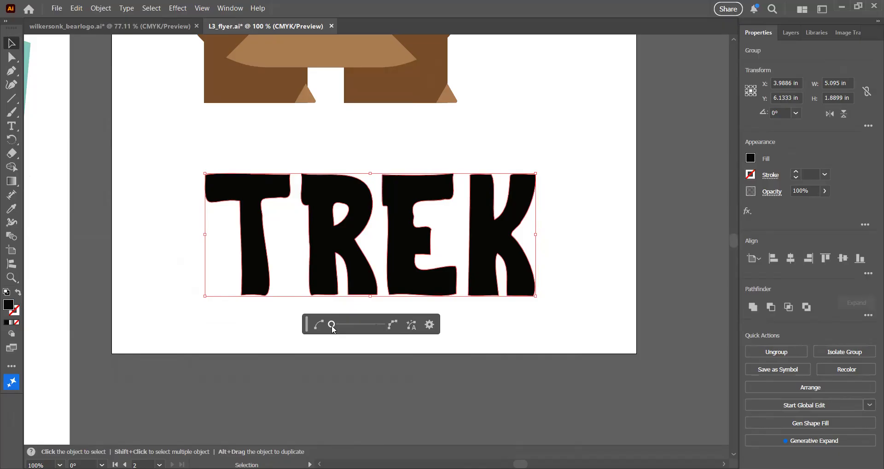
pyautogui.click(411, 324)
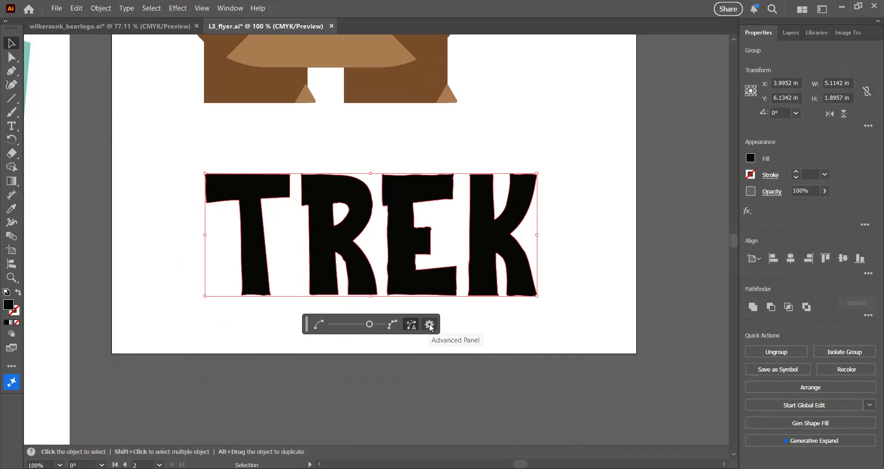
# In the advanced Simplify settings, set Simplify Curve to 67% and Corner Point Angle Threshold to 95°, then confirm.
pyautogui.click(429, 325)
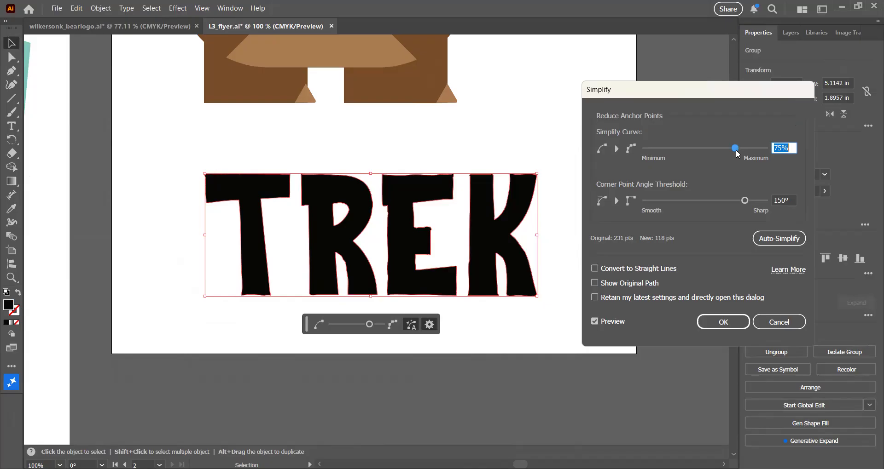
pyautogui.moveTo(736, 152); pyautogui.dragTo(777, 152)
pyautogui.moveTo(765, 149); pyautogui.dragTo(726, 155)
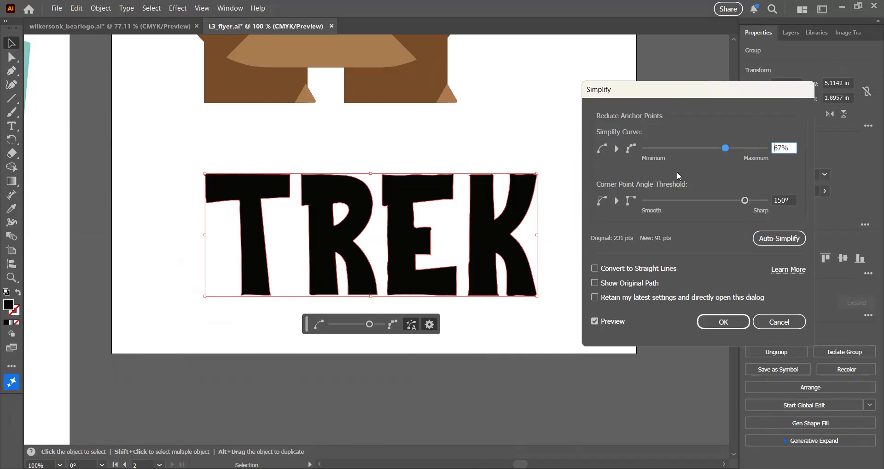
pyautogui.click(744, 201)
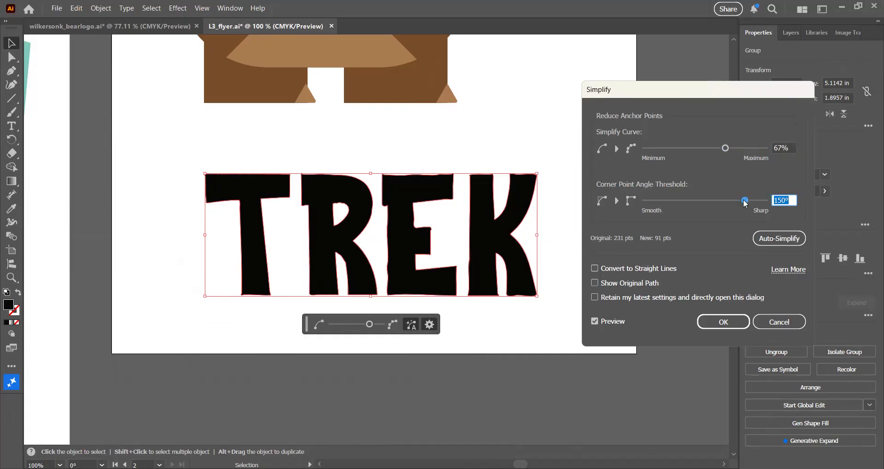
pyautogui.moveTo(744, 203); pyautogui.dragTo(704, 208)
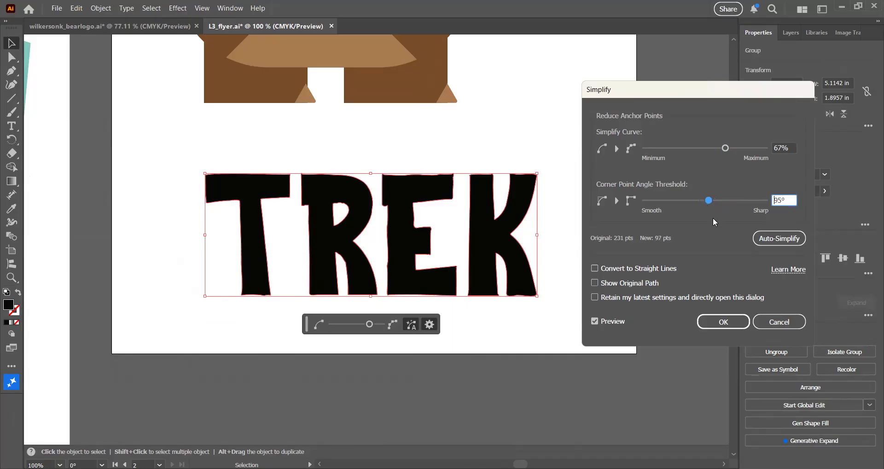
pyautogui.click(731, 323)
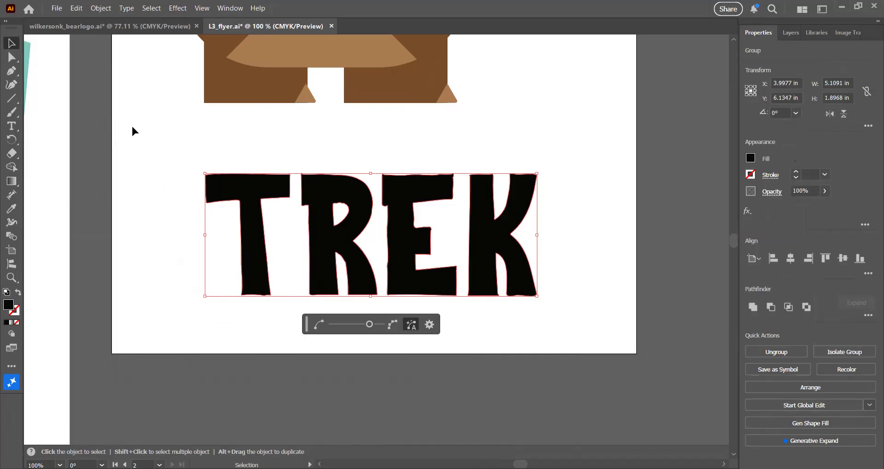
# Fit all artboards in view and move the bear onto the badge, above the OUTDOORS text over the mountains.
pyautogui.click(202, 8)
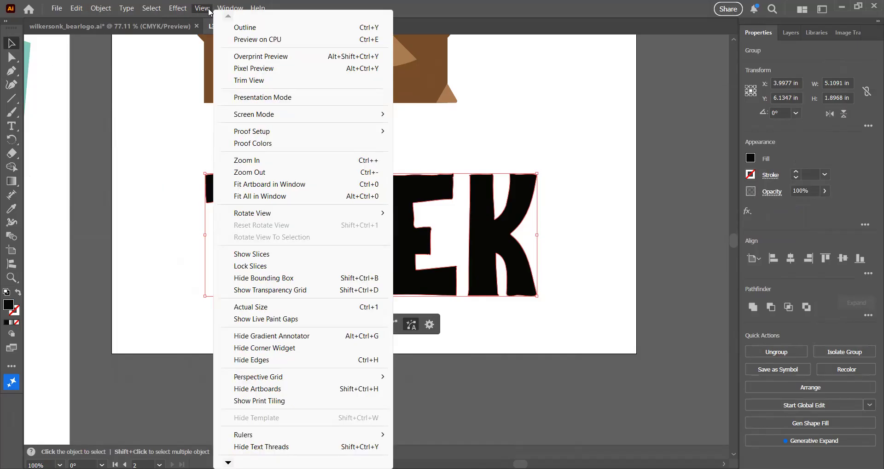
pyautogui.click(272, 198)
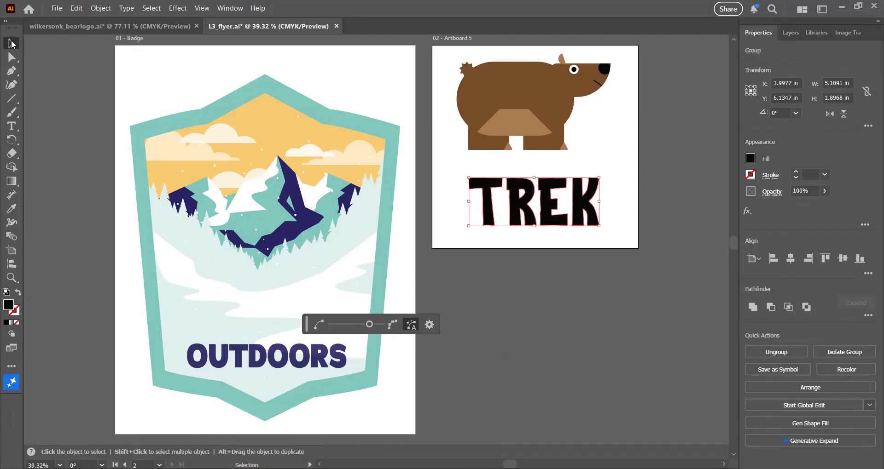
pyautogui.click(523, 81)
pyautogui.moveTo(503, 93); pyautogui.dragTo(644, 118)
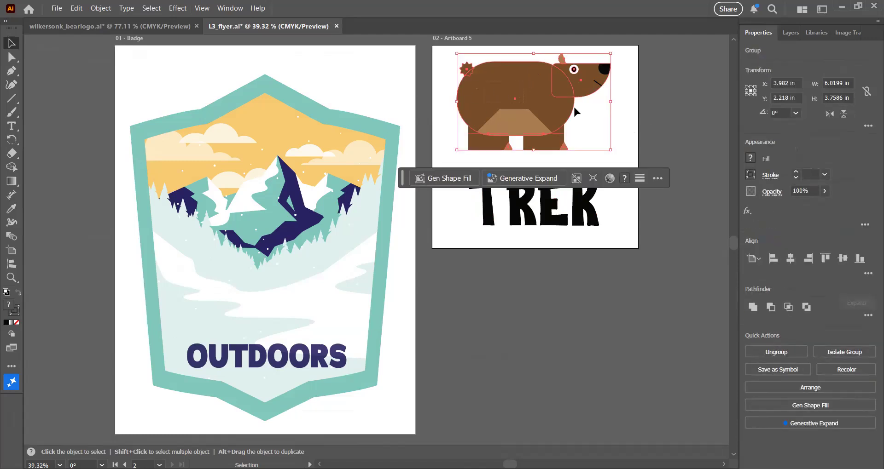
pyautogui.moveTo(515, 96); pyautogui.dragTo(251, 258)
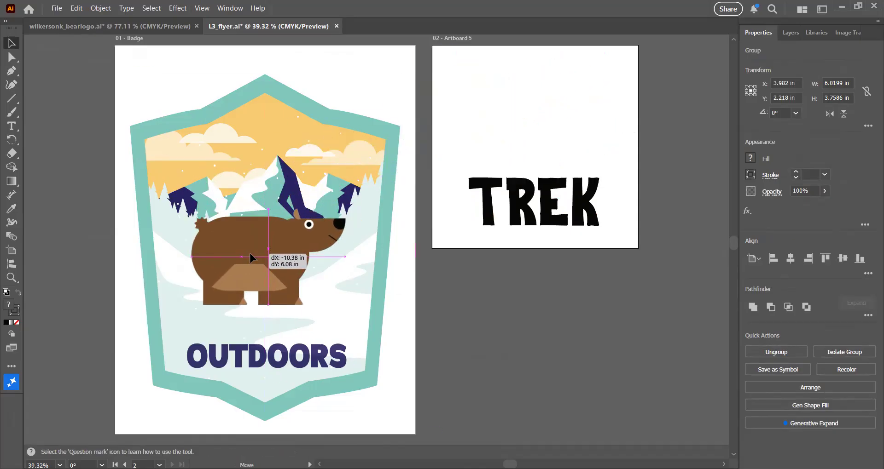
pyautogui.moveTo(249, 254); pyautogui.dragTo(240, 235)
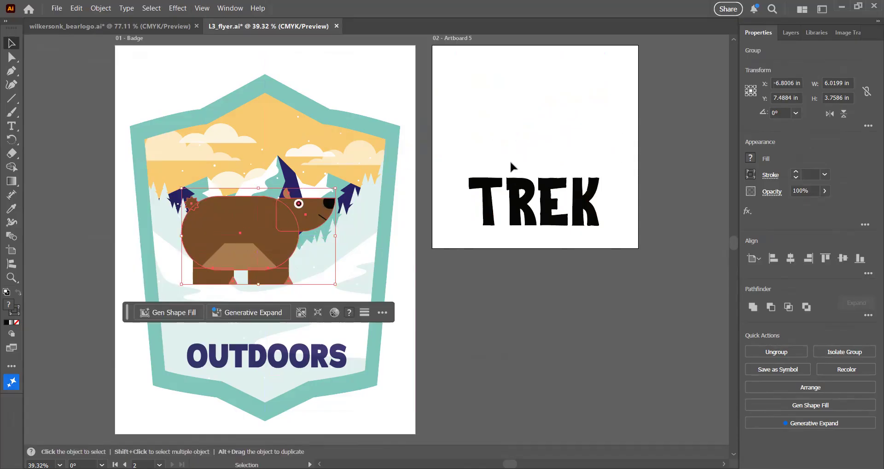
pyautogui.click(542, 207)
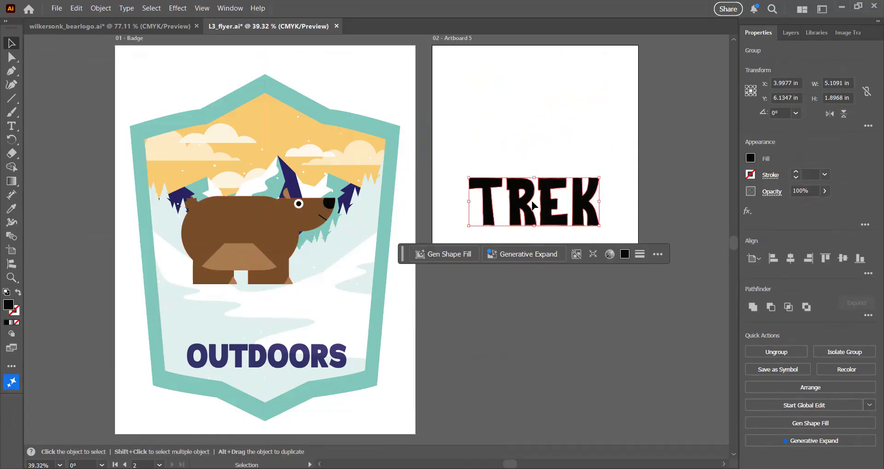
# Place the TREK lettering on the badge between the bear and OUTDOORS, and shift the bear slightly right.
pyautogui.moveTo(543, 205); pyautogui.dragTo(266, 311)
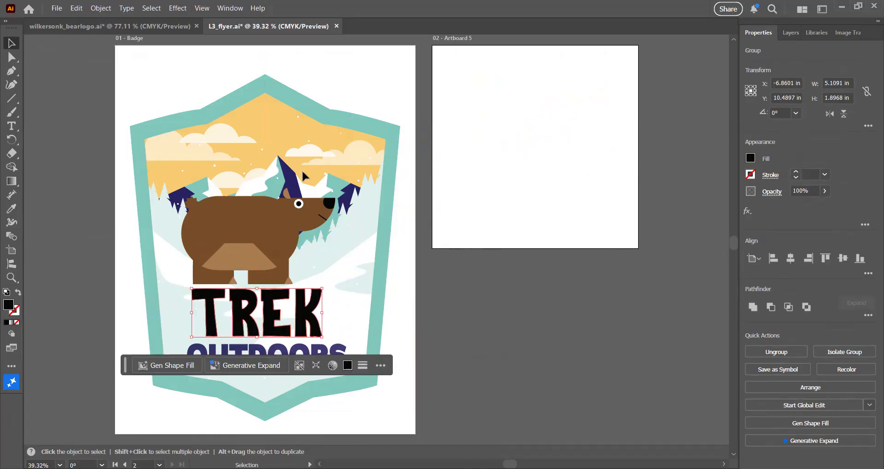
pyautogui.click(260, 220)
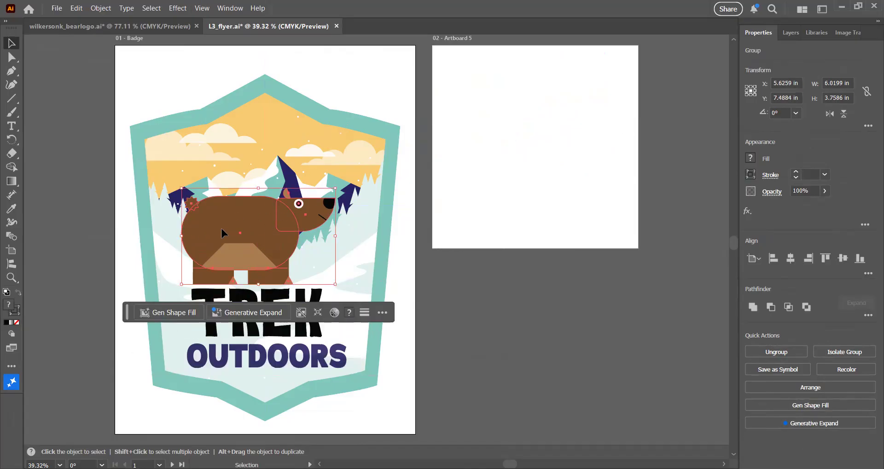
pyautogui.moveTo(243, 228)
pyautogui.mouseDown()
pyautogui.moveTo(252, 225)
pyautogui.moveTo(249, 249)
pyautogui.moveTo(253, 208)
pyautogui.moveTo(254, 231)
pyautogui.mouseUp()
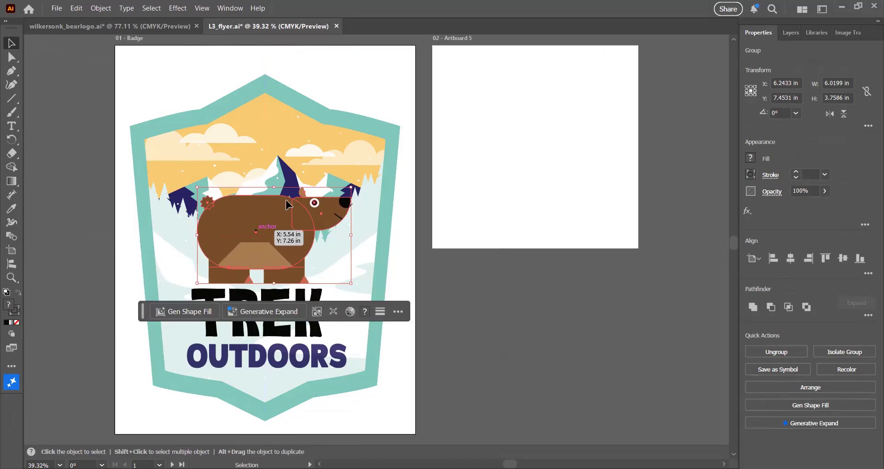
pyautogui.click(360, 64)
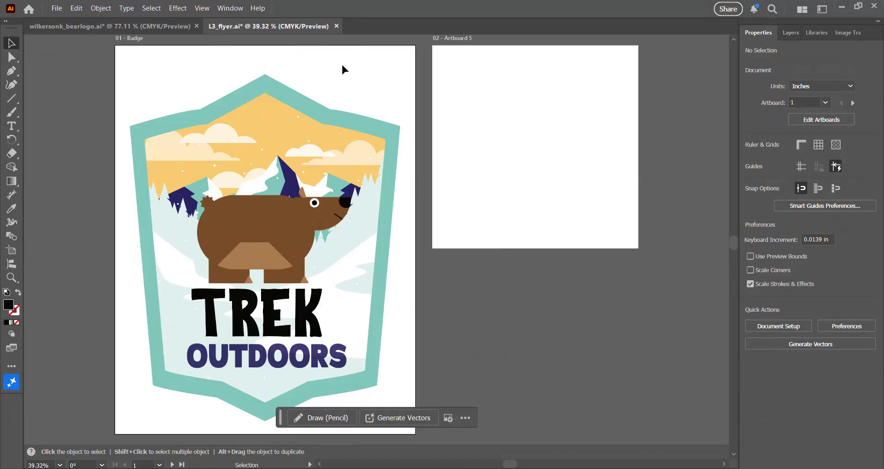
# Save the flyer document.
pyautogui.click(56, 8)
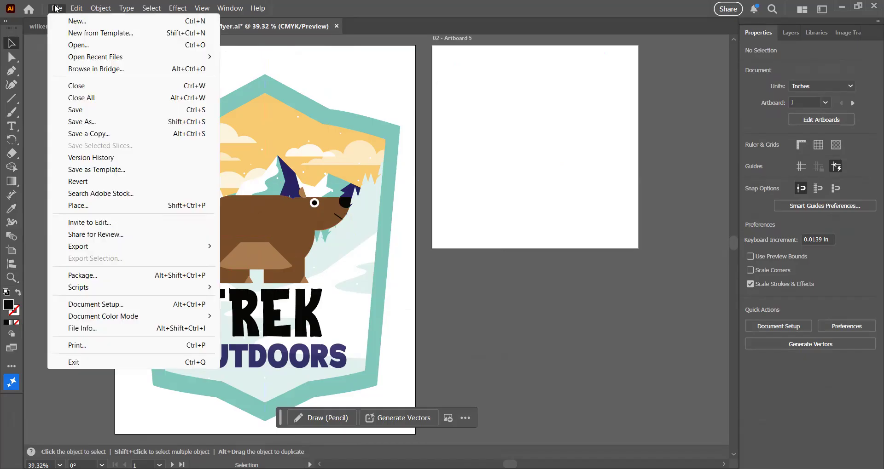
pyautogui.click(87, 109)
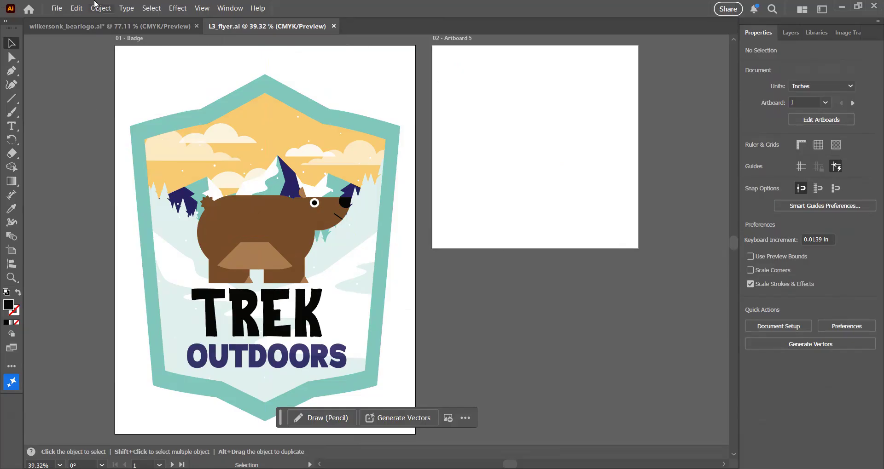
# Export both artboards as a PDF named with the designer's name plus _flyer, using the Smallest File Size preset.
pyautogui.click(57, 8)
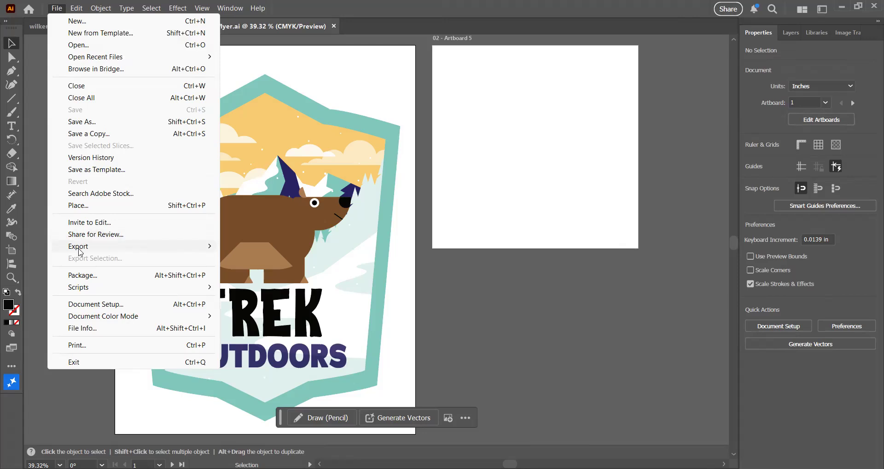
pyautogui.moveTo(79, 250)
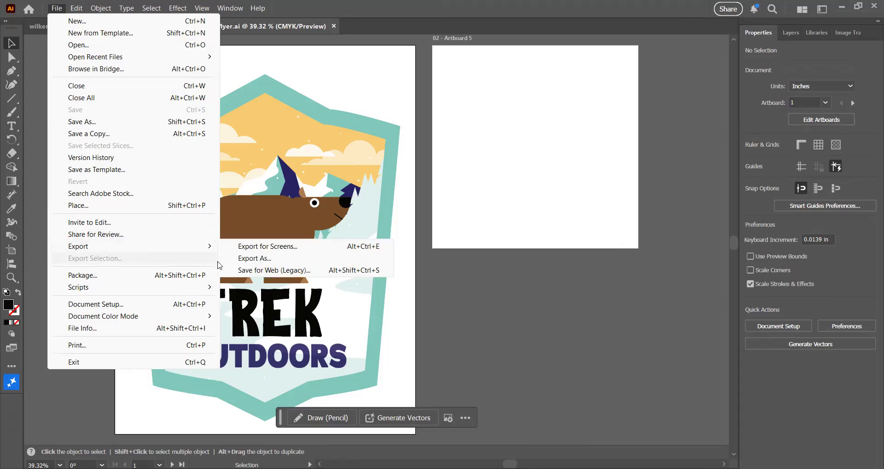
pyautogui.click(263, 258)
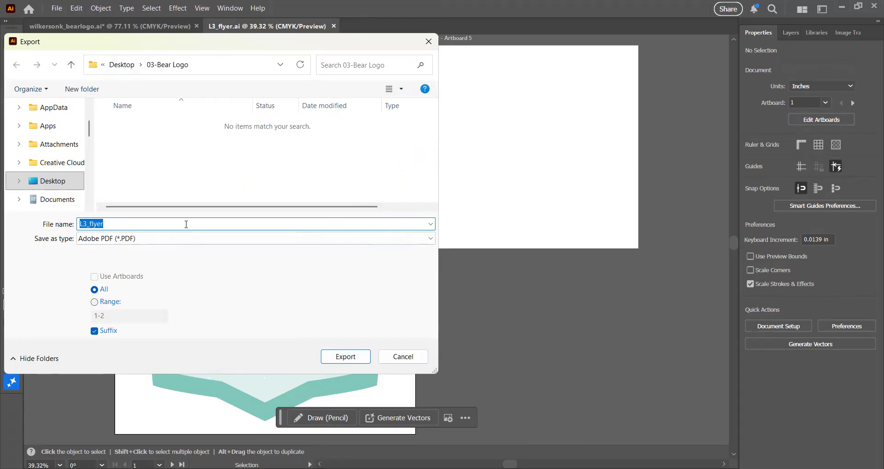
pyautogui.write('wilkerson')
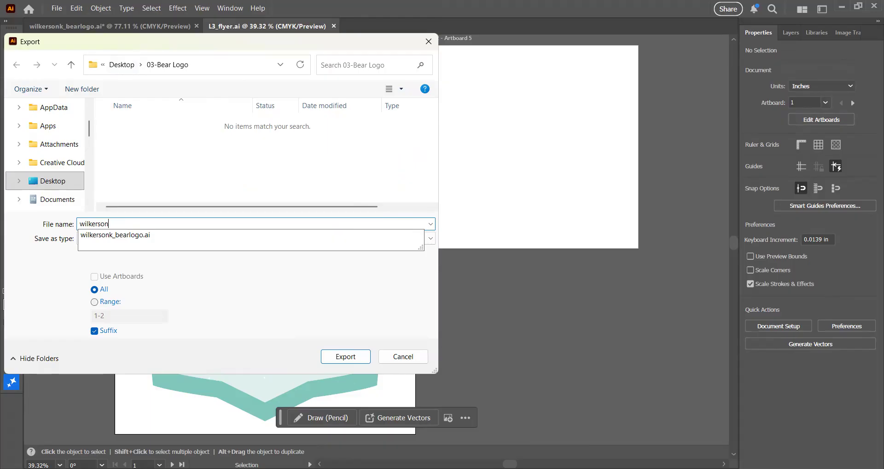
pyautogui.write('k')
pyautogui.write('2')
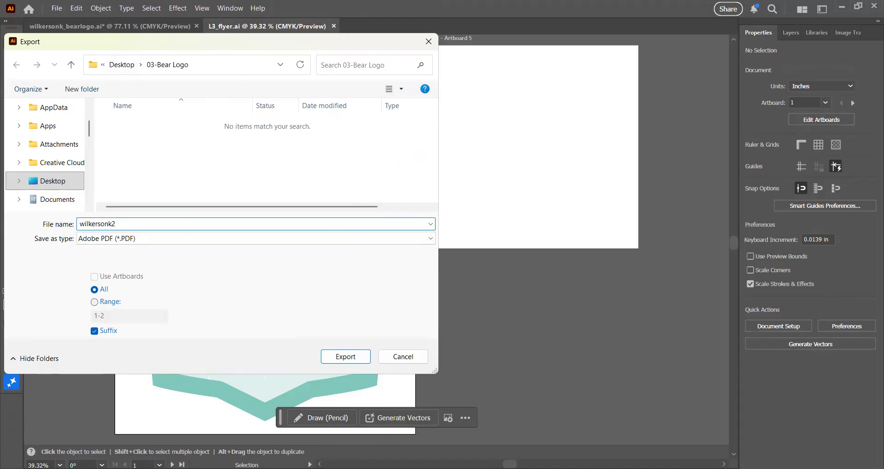
pyautogui.write('_bear')
pyautogui.press('BackSpace')
pyautogui.press('BackSpace')
pyautogui.press('BackSpace')
pyautogui.press('BackSpace')
pyautogui.press('BackSpace')
pyautogui.press('BackSpace')
pyautogui.write('_')
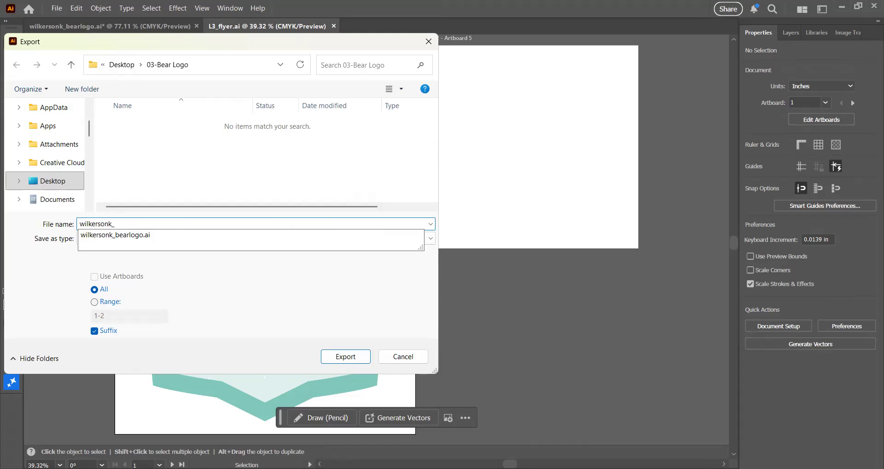
pyautogui.write('flyer')
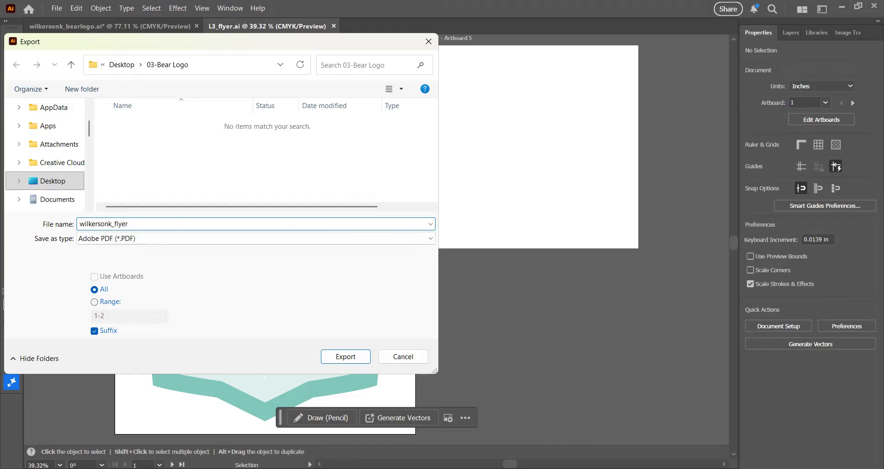
pyautogui.click(343, 364)
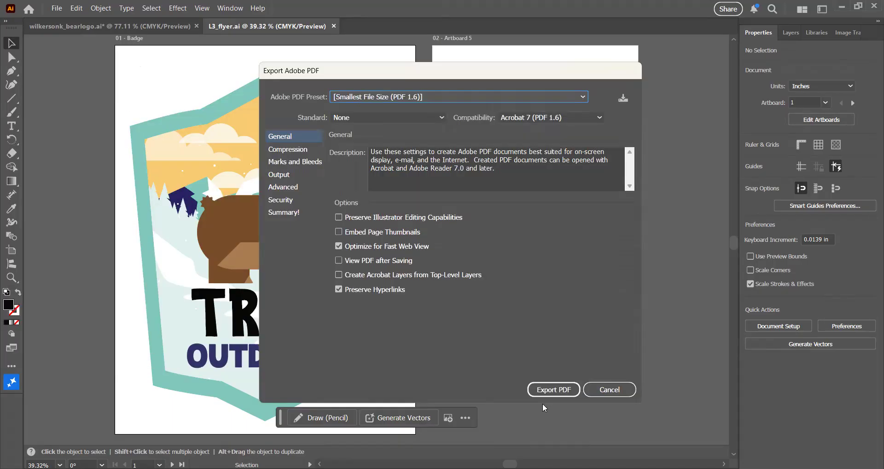
pyautogui.click(554, 391)
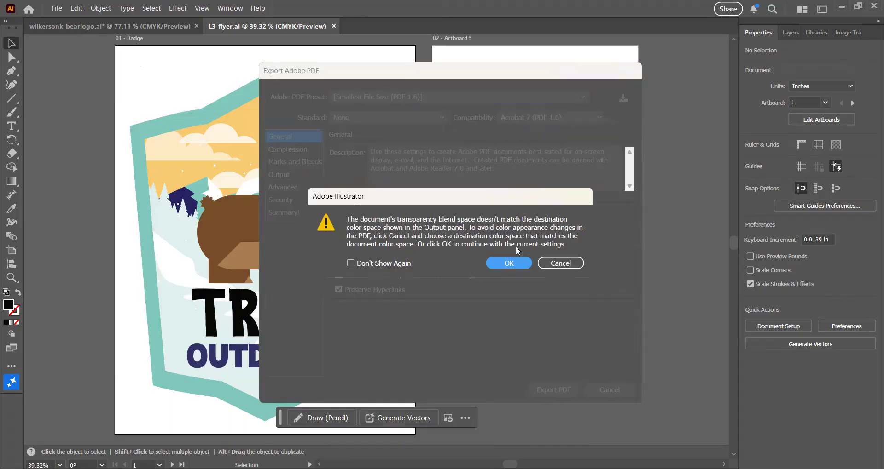
pyautogui.click(509, 263)
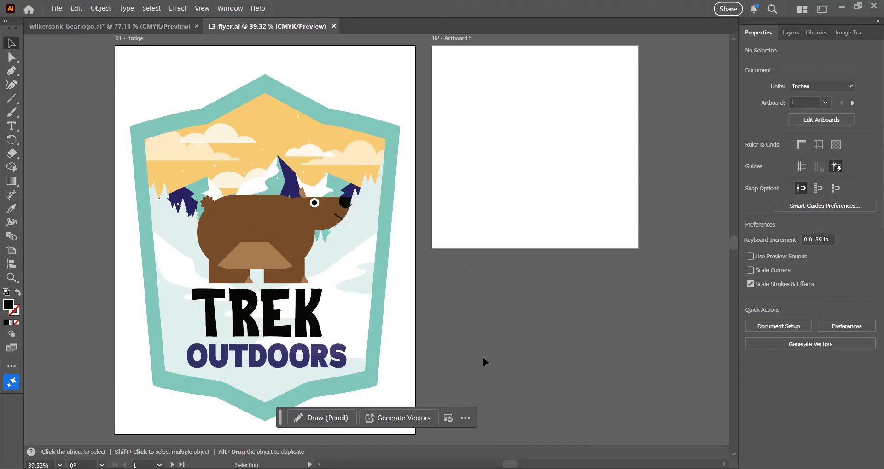